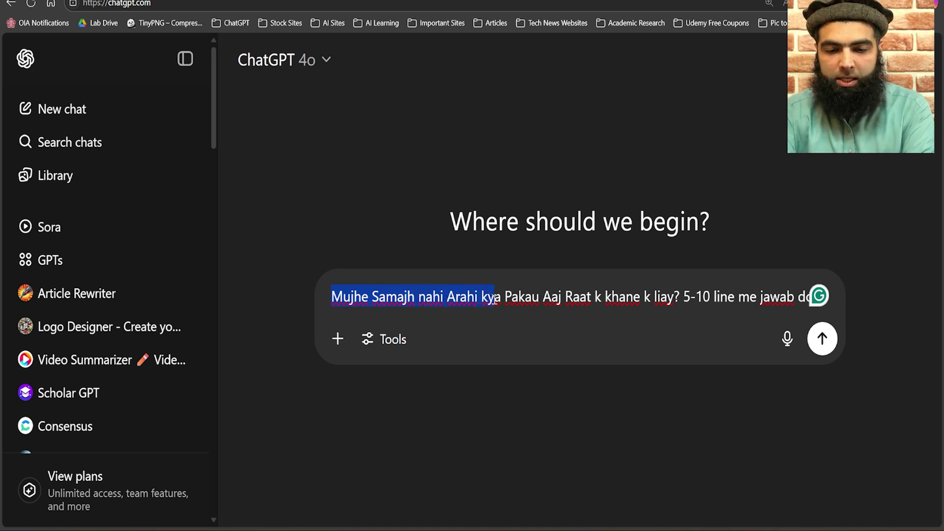
# Step: Submit the prompt "Mujhe Samajh nahi Arahi kya Pakau Aaj Raat k khane k liay? 5-10 line me jawab do"
pyautogui.click(519, 296)
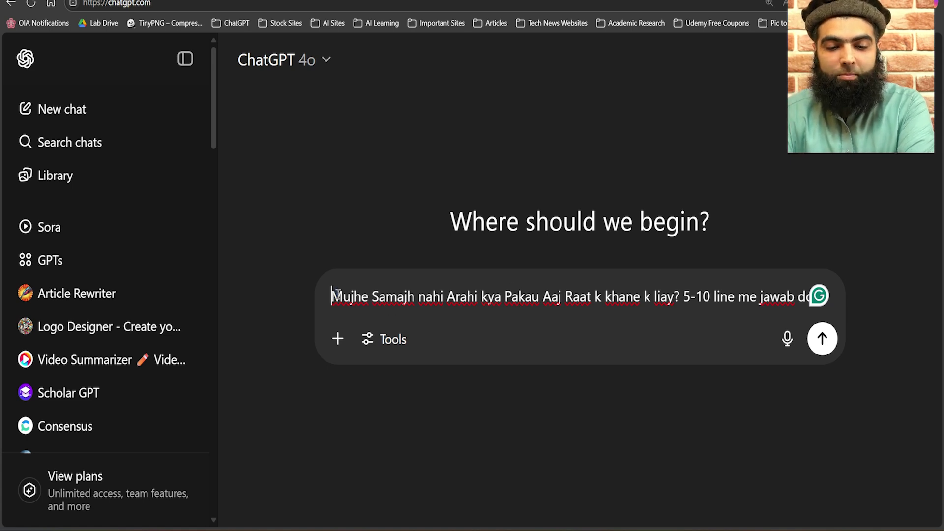
pyautogui.moveTo(337, 295); pyautogui.dragTo(487, 300)
pyautogui.click(369, 298)
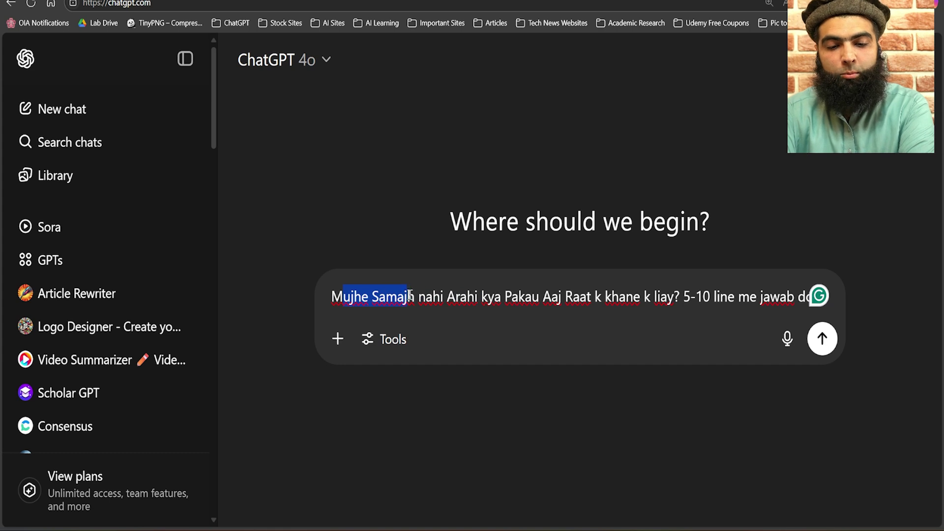
pyautogui.moveTo(410, 295); pyautogui.dragTo(681, 298)
pyautogui.click(563, 298)
pyautogui.click(727, 298)
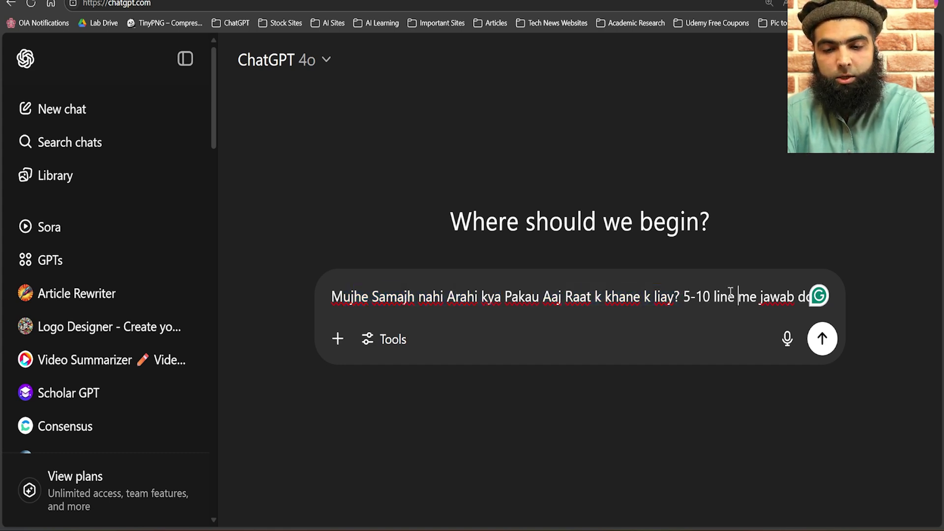
pyautogui.moveTo(335, 291); pyautogui.dragTo(796, 295)
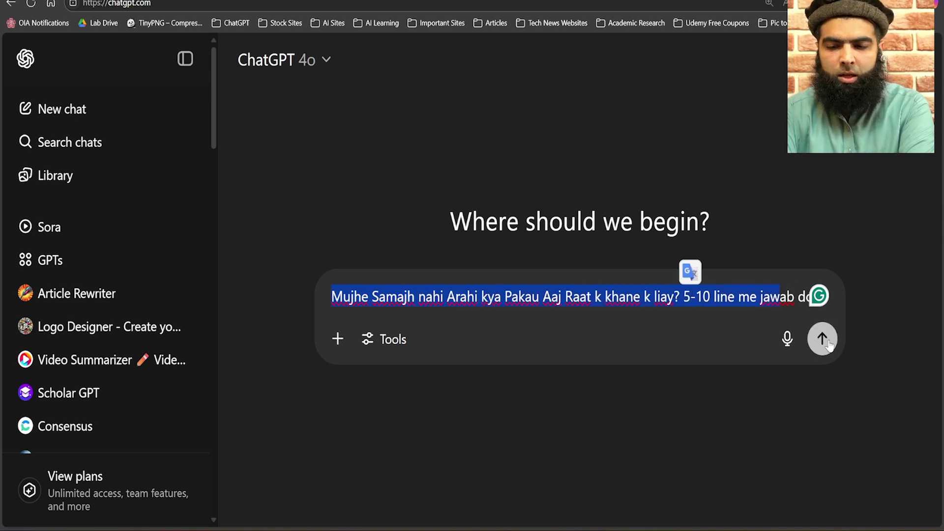
pyautogui.click(823, 338)
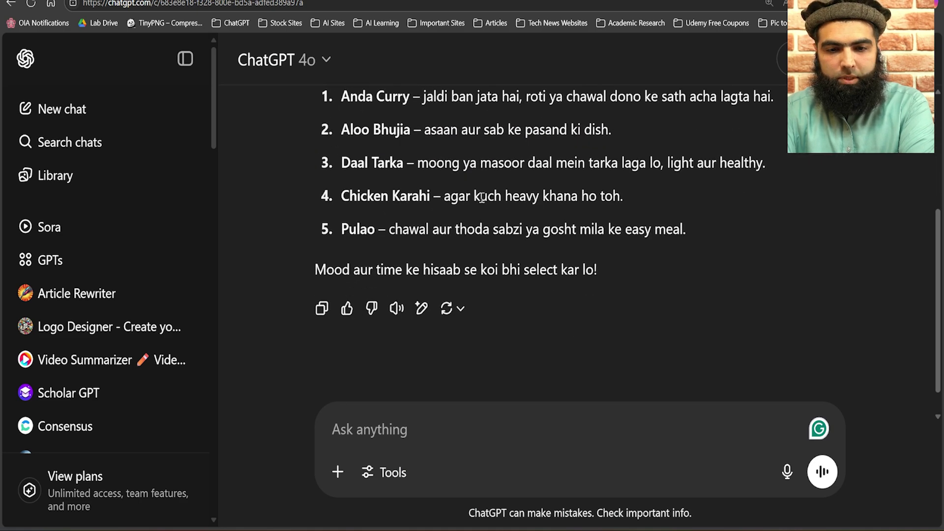
# Step: Read the reply's opening sentence and each dinner dish it suggests
pyautogui.moveTo(319, 129); pyautogui.dragTo(721, 130)
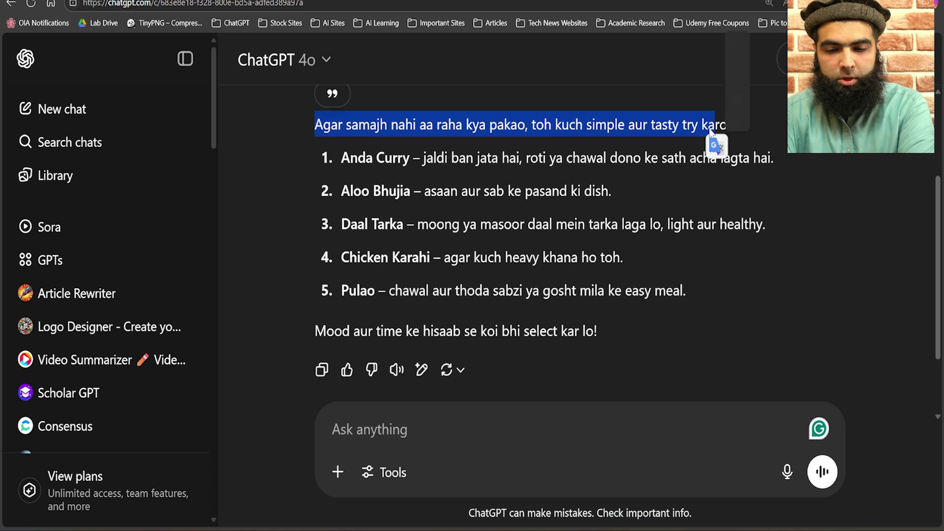
pyautogui.click(332, 157)
pyautogui.moveTo(333, 157); pyautogui.dragTo(414, 159)
pyautogui.moveTo(341, 191); pyautogui.dragTo(422, 189)
pyautogui.moveTo(415, 224); pyautogui.dragTo(351, 224)
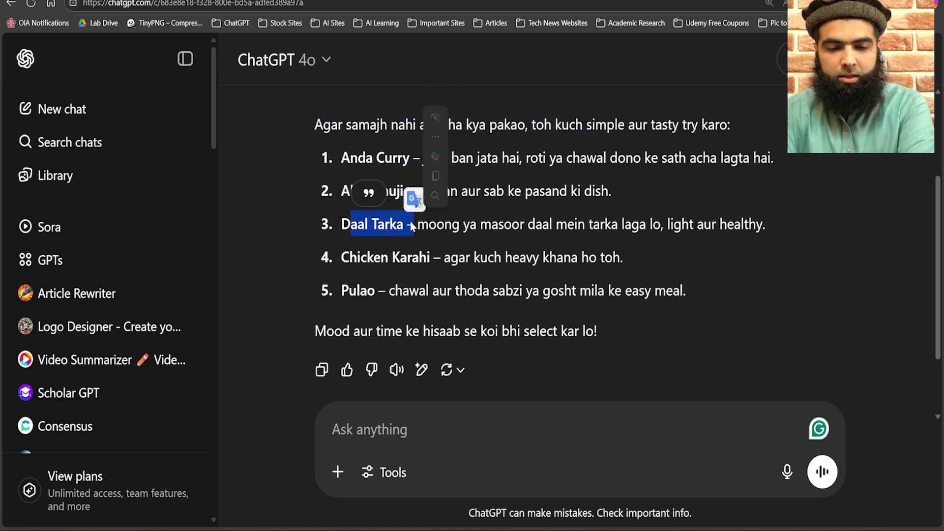
pyautogui.moveTo(343, 258); pyautogui.dragTo(431, 257)
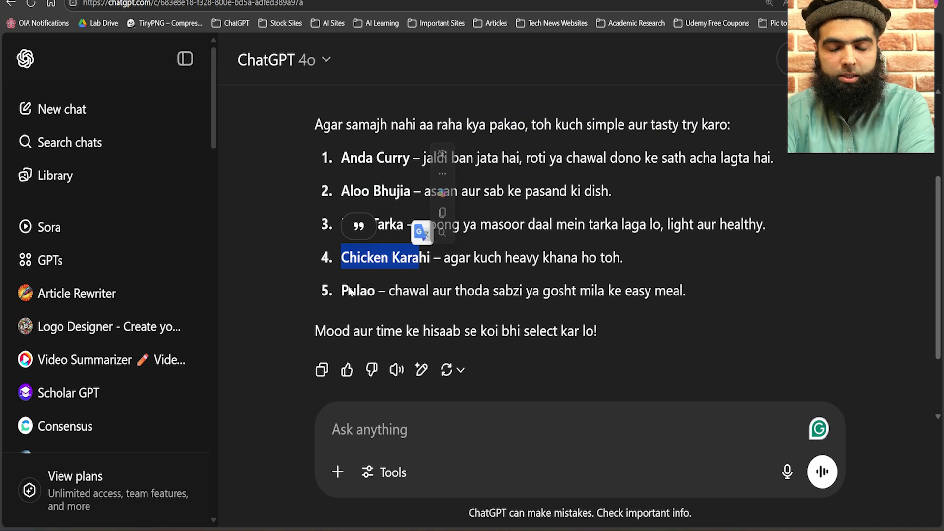
pyautogui.click(429, 283)
pyautogui.moveTo(681, 288); pyautogui.dragTo(402, 193)
# Step: Compare the length of the dinner reply with the prompt's "5-10 line me jawab do" instruction
pyautogui.scroll(3, 521, 148)
pyautogui.moveTo(522, 145); pyautogui.dragTo(579, 149)
pyautogui.scroll(-2, 398, 218)
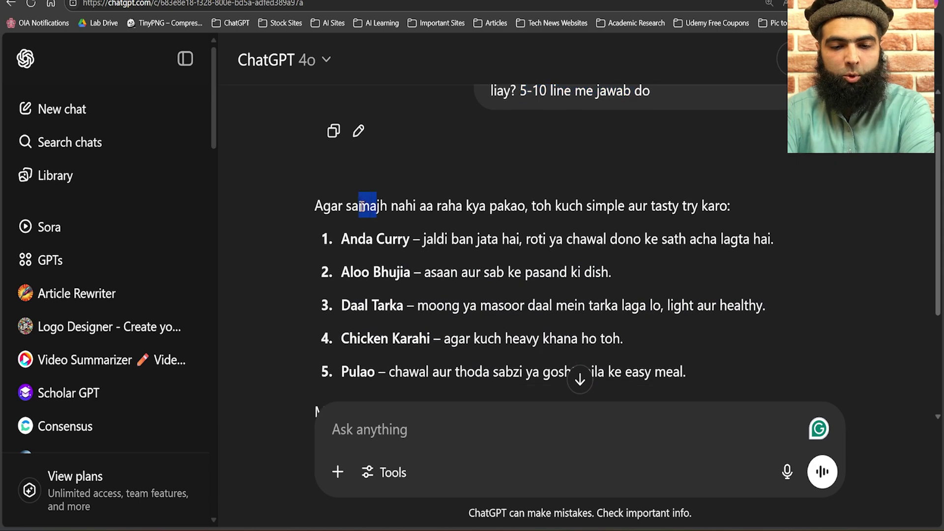
pyautogui.moveTo(377, 207); pyautogui.dragTo(503, 310)
pyautogui.scroll(2, 506, 182)
pyautogui.click(506, 181)
pyautogui.moveTo(518, 152); pyautogui.dragTo(650, 152)
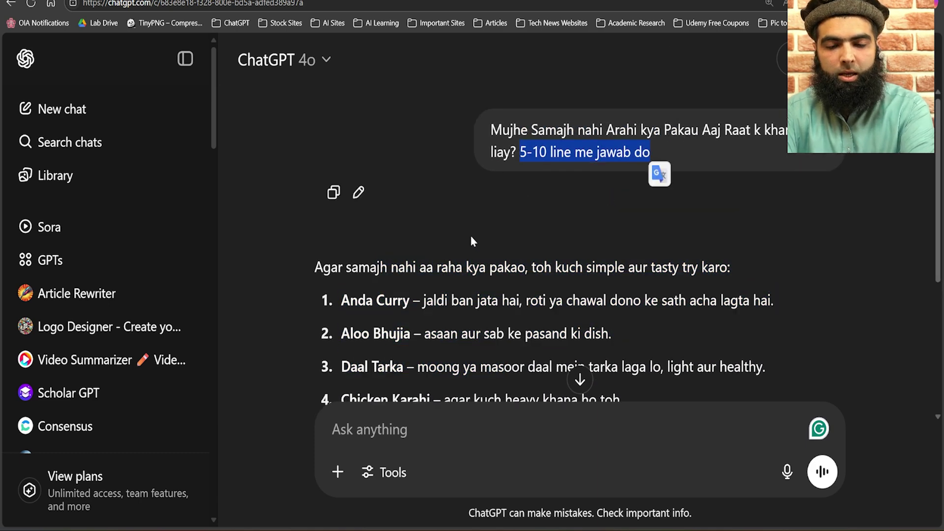
pyautogui.scroll(-4, 479, 214)
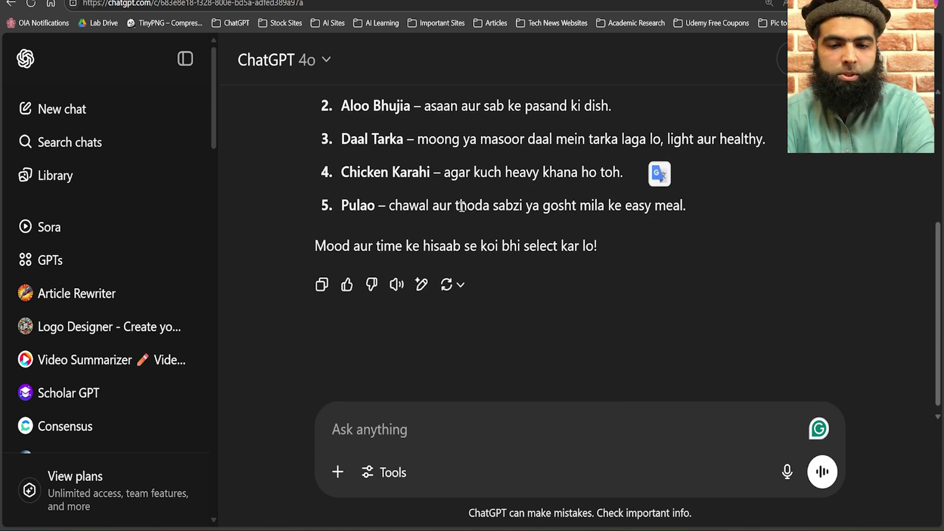
pyautogui.scroll(4, 379, 210)
pyautogui.scroll(-3, 363, 172)
pyautogui.scroll(1, 362, 170)
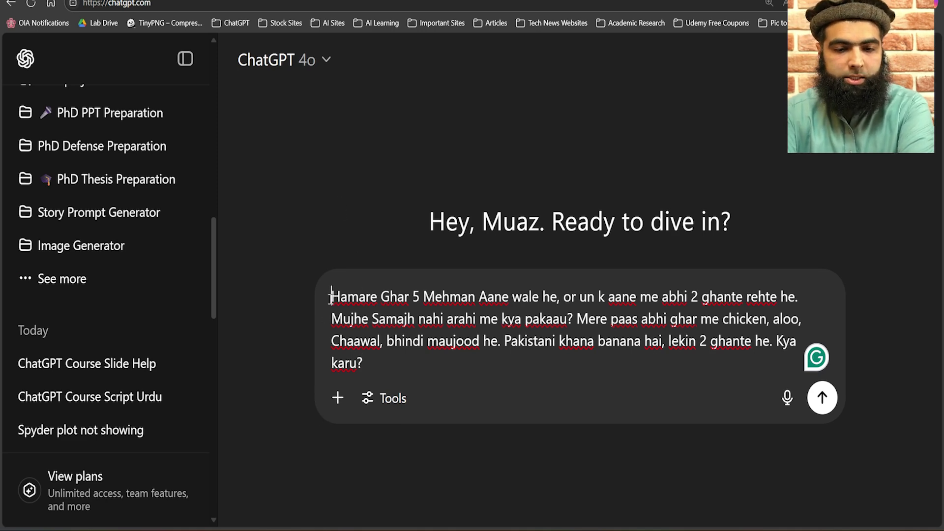
# Step: Review the new prompt's opening about 5 guests arriving in 2 hours and the question of what to cook
pyautogui.moveTo(332, 296); pyautogui.dragTo(400, 293)
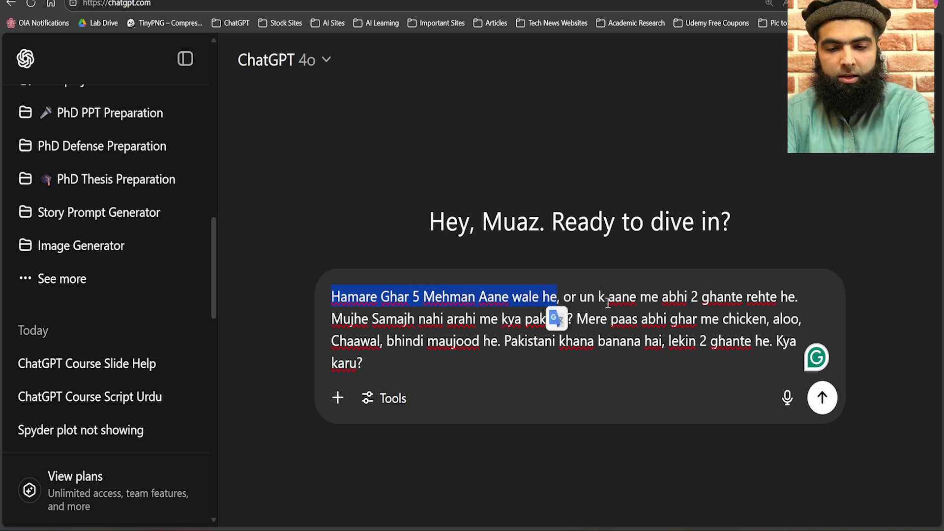
pyautogui.moveTo(609, 297); pyautogui.dragTo(654, 299)
pyautogui.moveTo(787, 291); pyautogui.dragTo(788, 292)
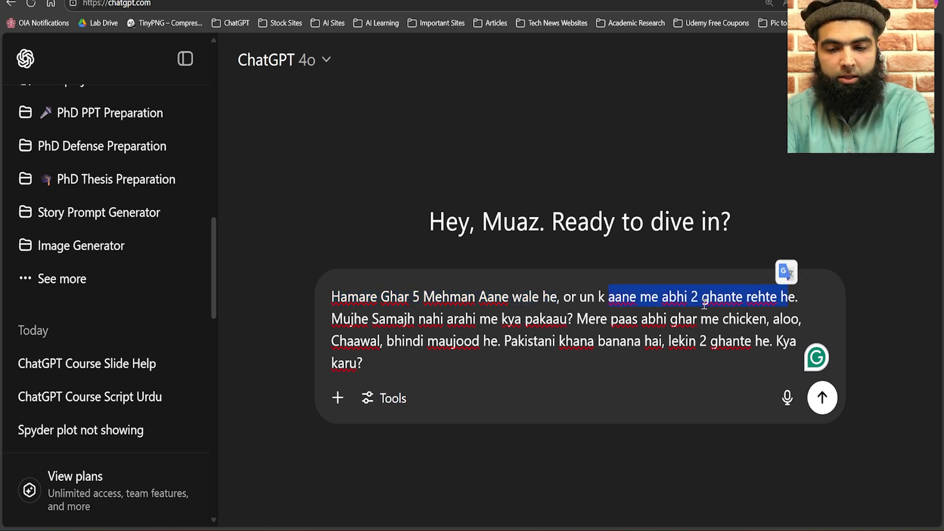
pyautogui.click(703, 301)
pyautogui.moveTo(345, 297); pyautogui.dragTo(494, 297)
pyautogui.moveTo(615, 297); pyautogui.dragTo(736, 298)
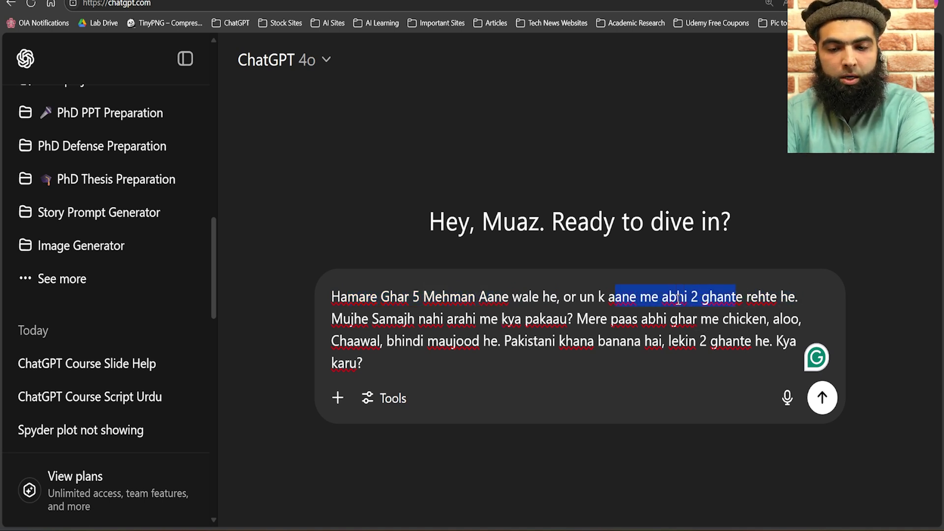
pyautogui.click(698, 297)
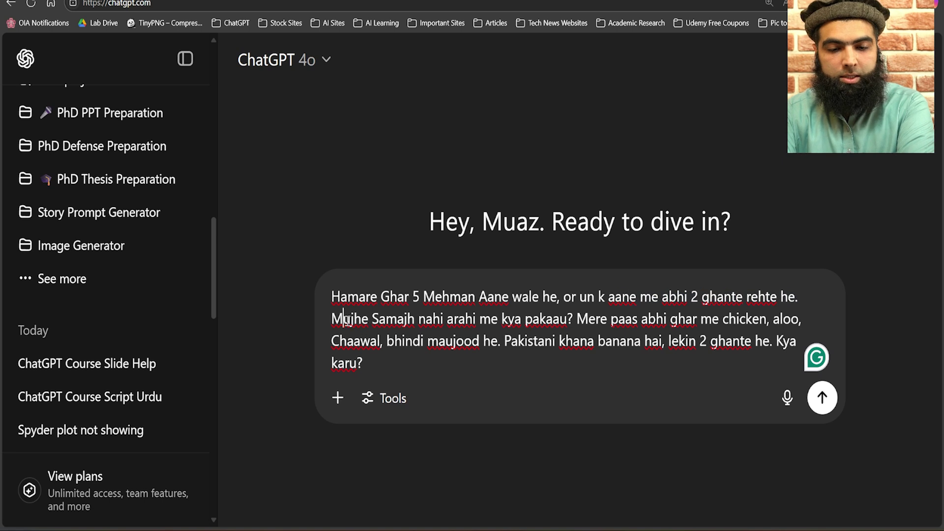
pyautogui.moveTo(346, 320)
pyautogui.mouseDown()
pyautogui.moveTo(574, 319)
pyautogui.moveTo(333, 320)
pyautogui.mouseUp()
pyautogui.click(612, 320)
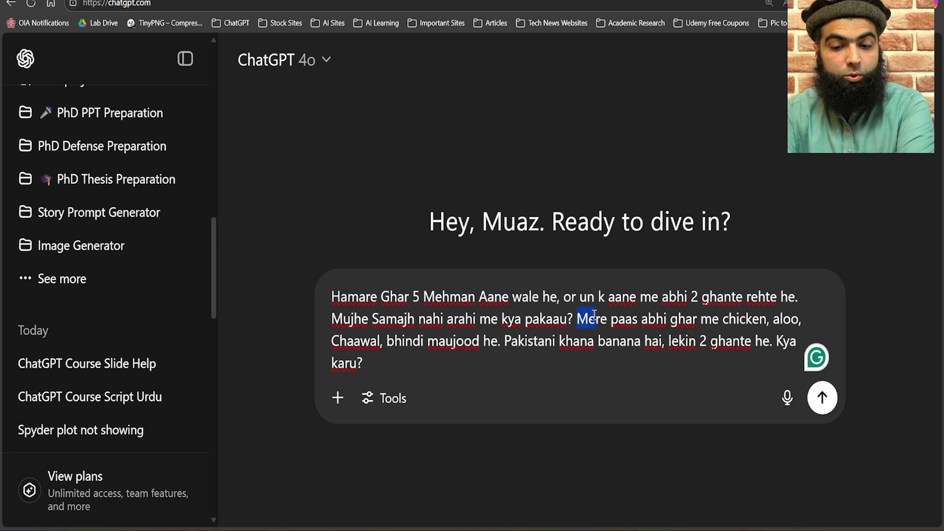
# Step: Review the part of the prompt that lists the ingredients available at home
pyautogui.moveTo(594, 315); pyautogui.dragTo(716, 319)
pyautogui.click(678, 319)
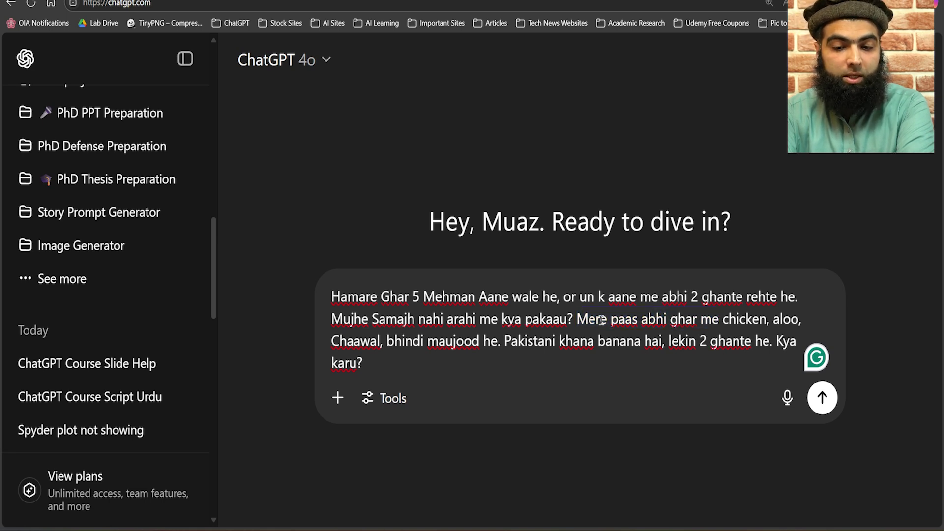
pyautogui.moveTo(578, 315); pyautogui.dragTo(707, 320)
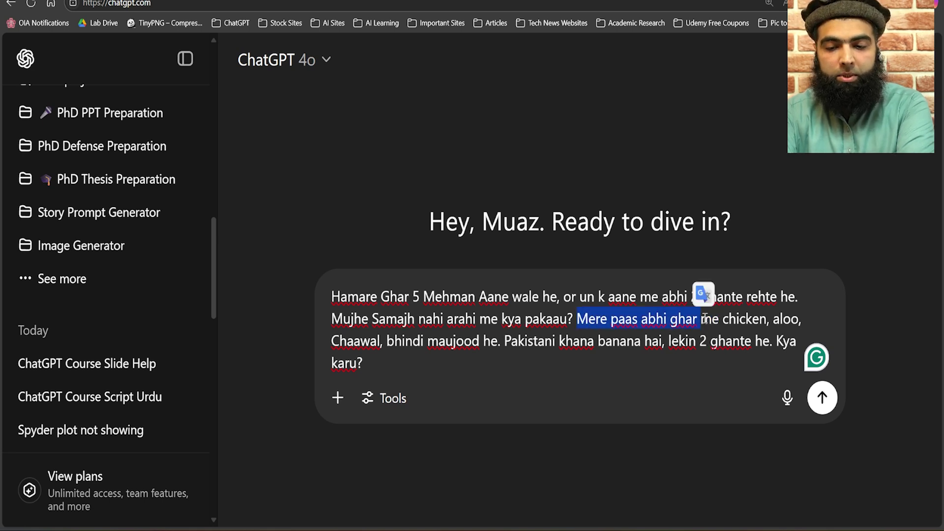
pyautogui.click(748, 320)
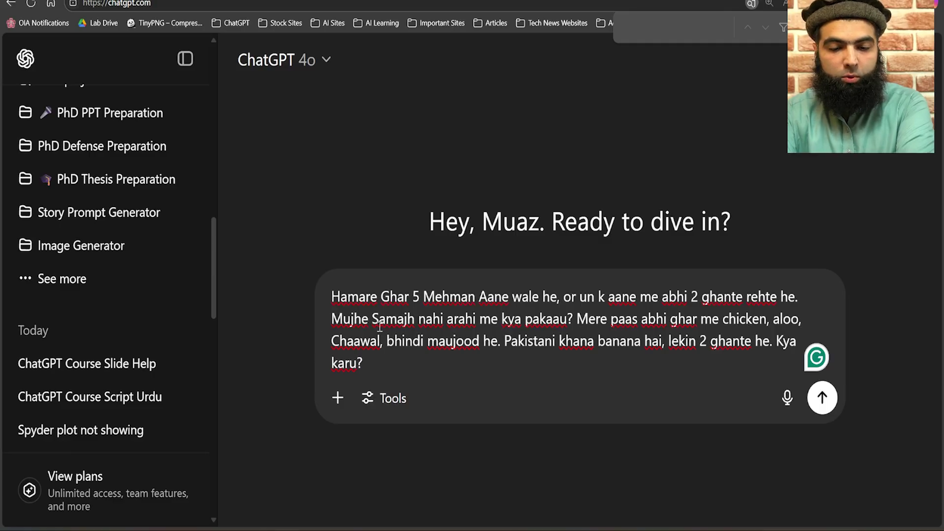
pyautogui.click(456, 340)
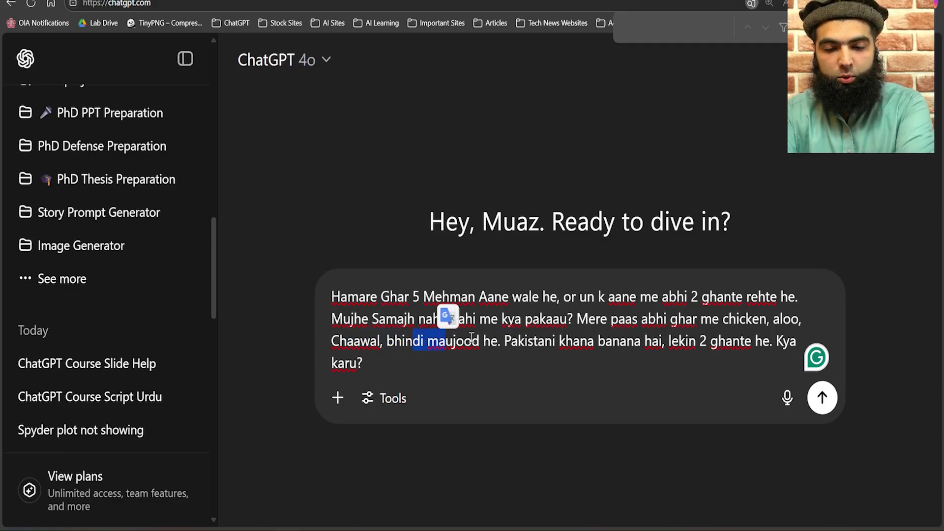
pyautogui.moveTo(497, 340); pyautogui.dragTo(387, 340)
pyautogui.keyDown('shift'); pyautogui.click(638, 330); pyautogui.keyUp('shift')
pyautogui.keyDown('shift'); pyautogui.click(577, 319); pyautogui.keyUp('shift')
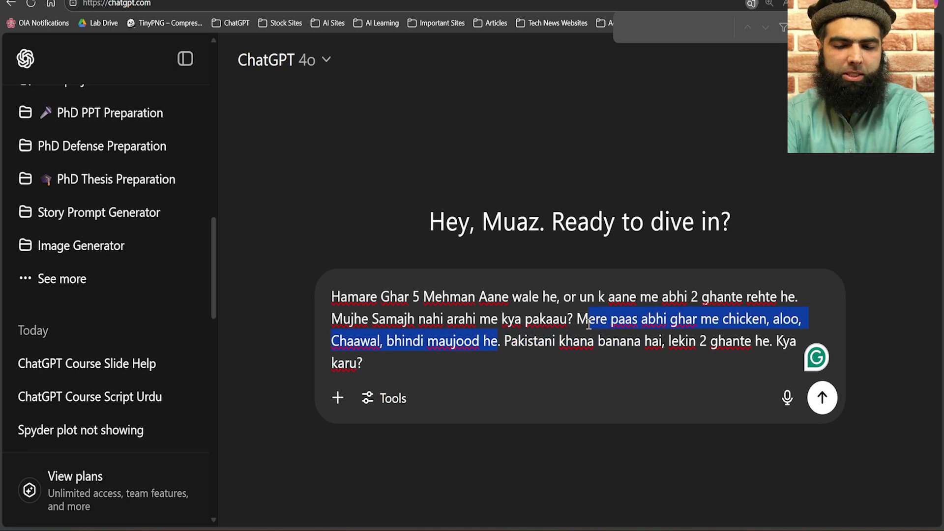
pyautogui.moveTo(476, 317); pyautogui.dragTo(473, 303)
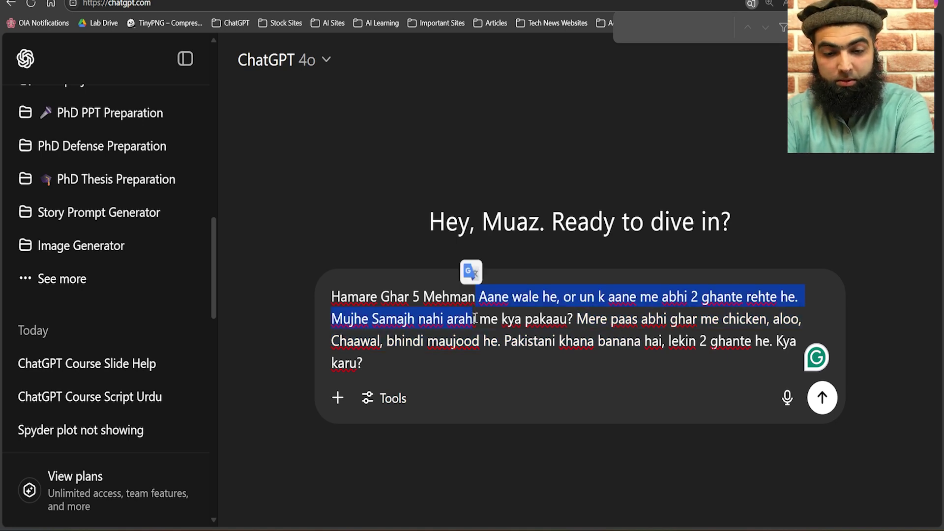
pyautogui.click(476, 319)
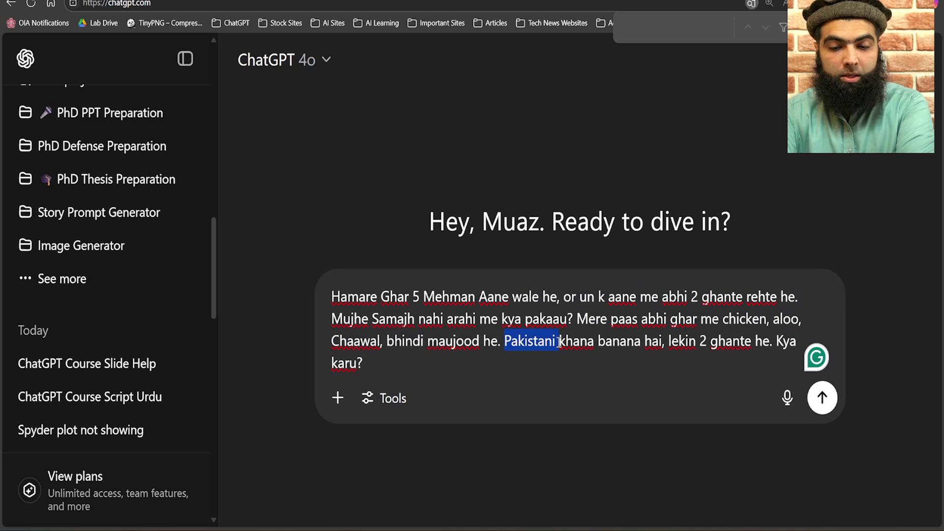
# Step: Check the prompt's Pakistani food and 2-hour requirements, and submit the full prompt about cooking for 5 guests with chicken, aloo, Chaawal and bhindi
pyautogui.moveTo(569, 342); pyautogui.dragTo(694, 344)
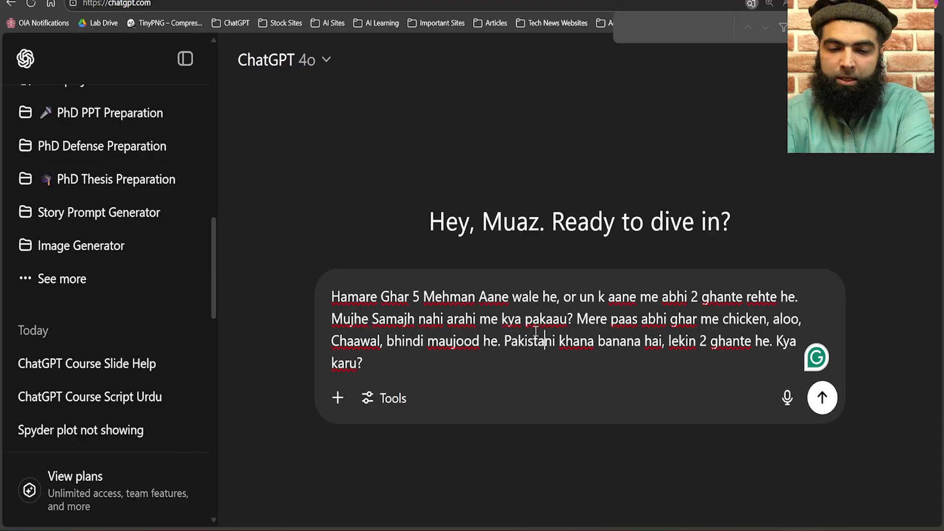
pyautogui.moveTo(514, 340); pyautogui.dragTo(771, 339)
pyautogui.click(467, 346)
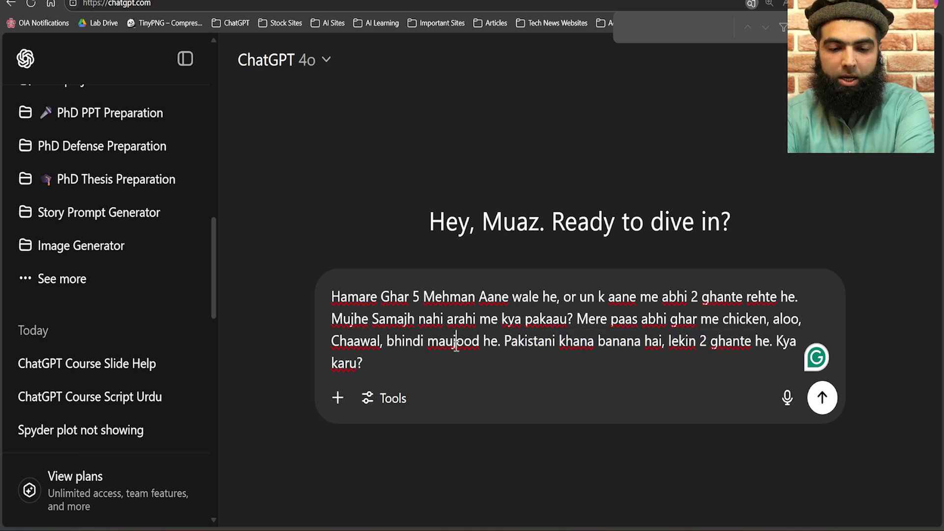
pyautogui.moveTo(364, 364); pyautogui.dragTo(348, 309)
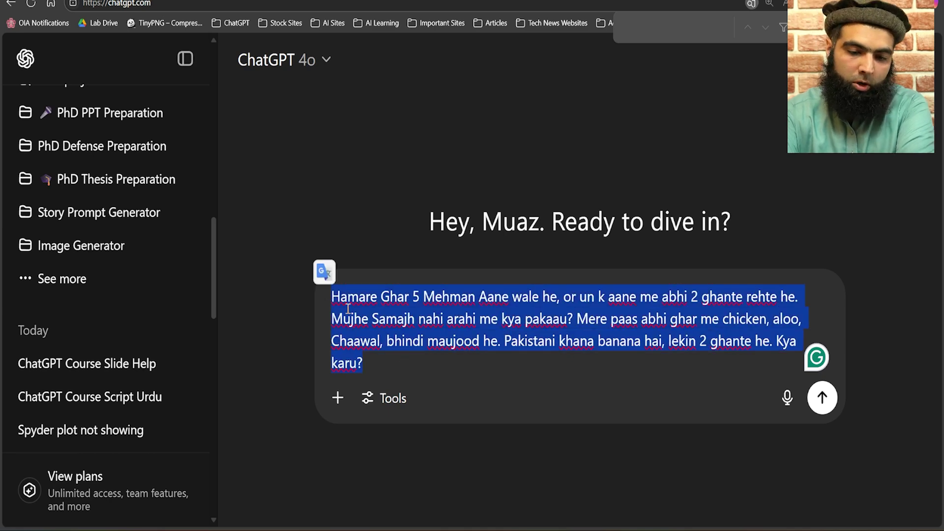
pyautogui.click(405, 354)
pyautogui.moveTo(405, 355); pyautogui.dragTo(336, 305)
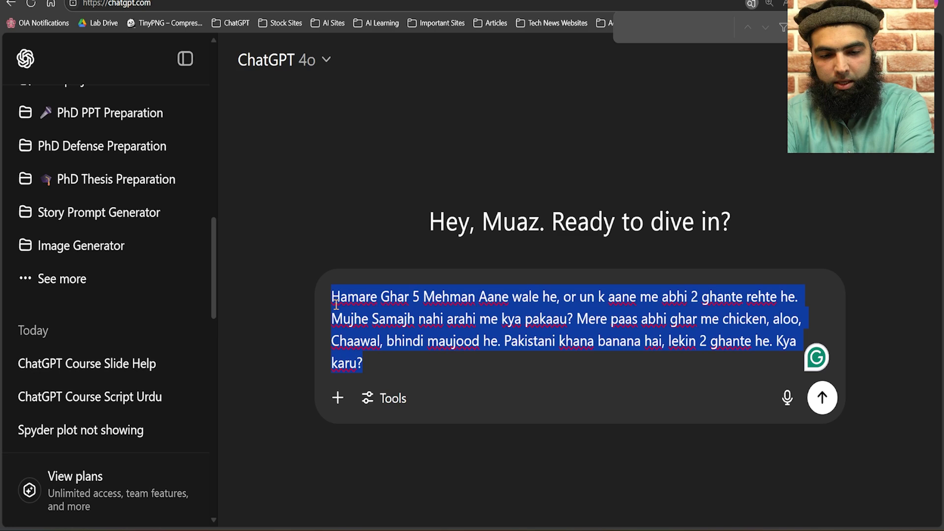
pyautogui.click(440, 327)
pyautogui.click(822, 398)
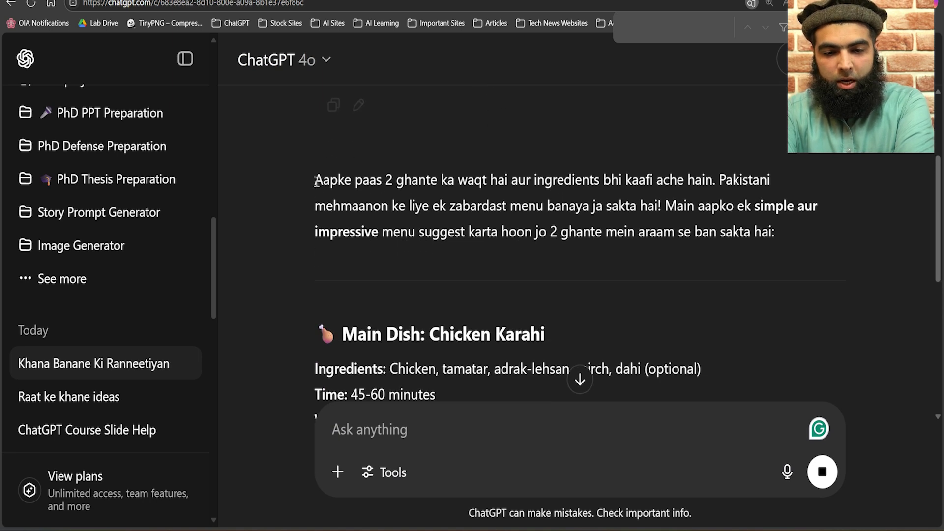
# Step: Read the introductory paragraph of the reply about the suggested menu for the guests
pyautogui.moveTo(313, 184); pyautogui.dragTo(712, 176)
pyautogui.moveTo(358, 206); pyautogui.dragTo(665, 208)
pyautogui.click(721, 210)
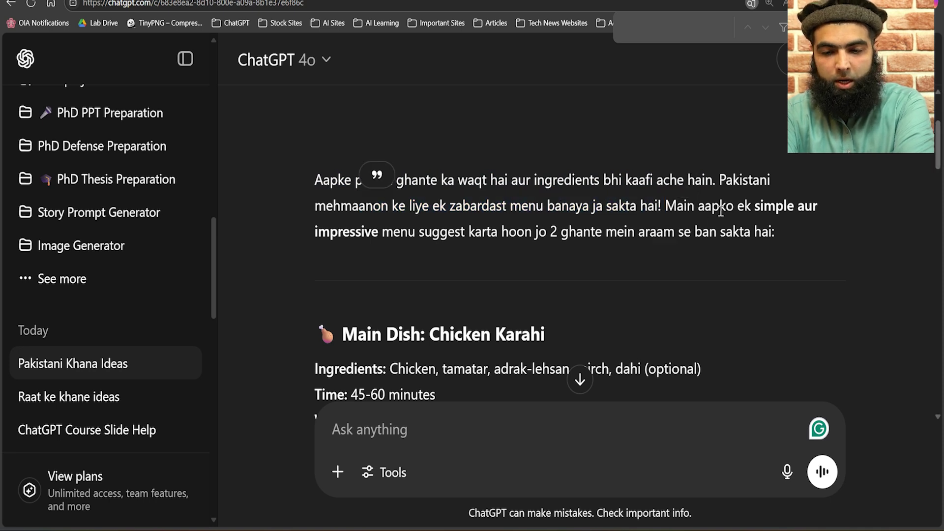
pyautogui.moveTo(334, 231); pyautogui.dragTo(446, 231)
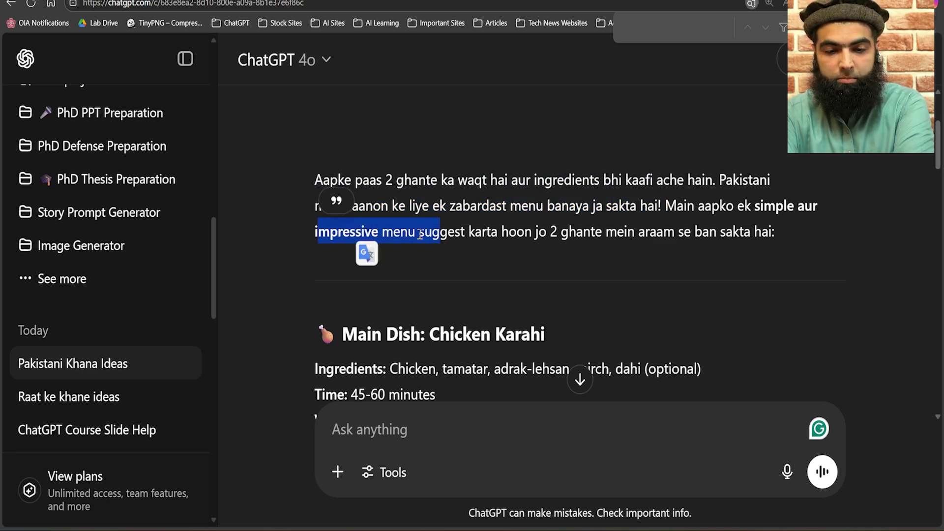
pyautogui.click(538, 232)
pyautogui.moveTo(551, 232); pyautogui.dragTo(726, 231)
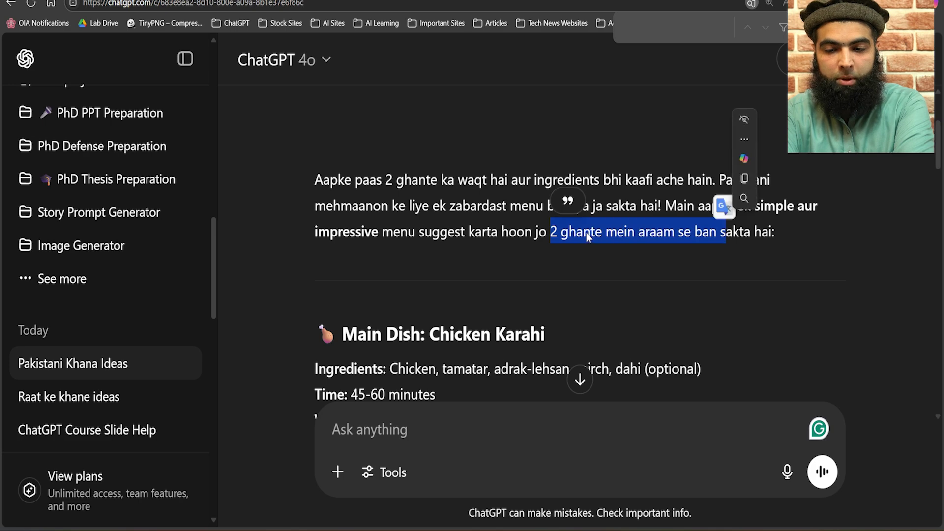
pyautogui.click(383, 229)
pyautogui.moveTo(328, 182); pyautogui.dragTo(768, 231)
pyautogui.click(600, 231)
# Step: Read the Chicken Karahi main dish suggestion, covering its heading and ingredients list
pyautogui.scroll(-4, 502, 199)
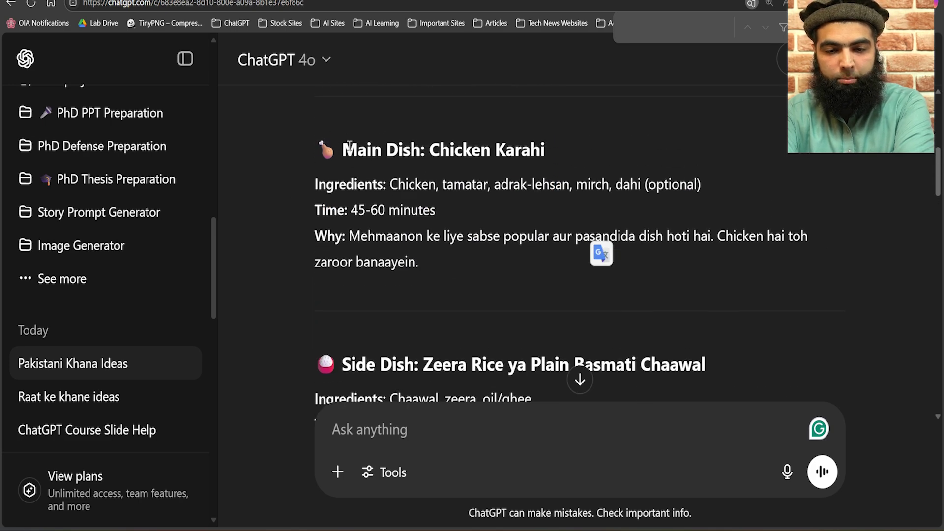
pyautogui.moveTo(344, 148); pyautogui.dragTo(564, 153)
pyautogui.click(383, 155)
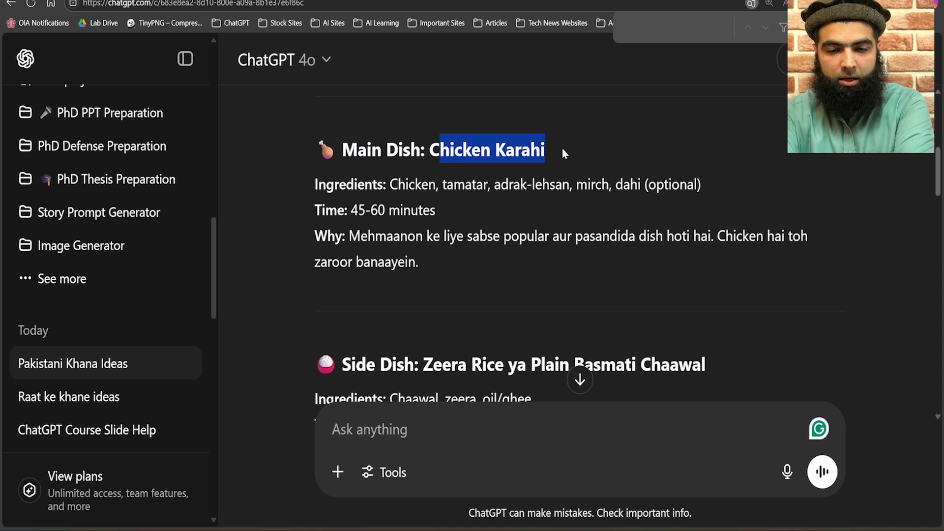
pyautogui.click(411, 180)
pyautogui.scroll(1, 411, 179)
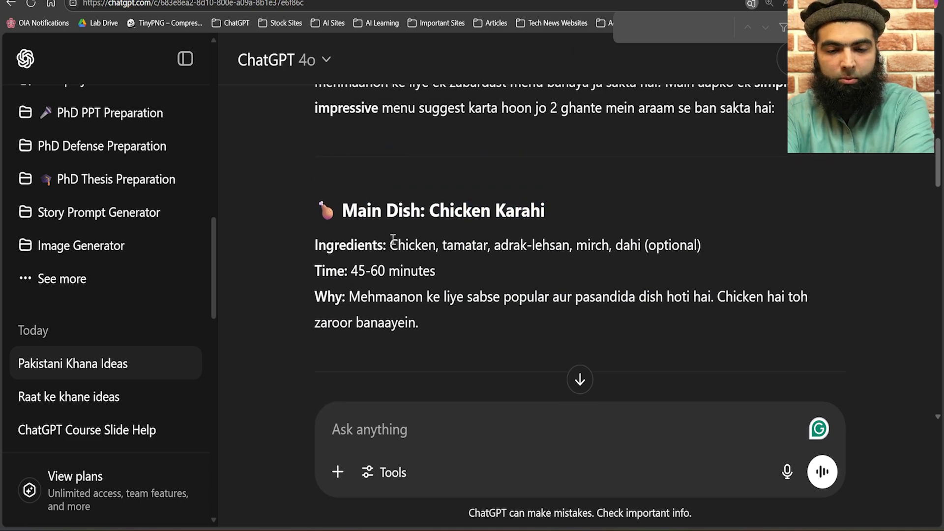
pyautogui.scroll(-1, 381, 176)
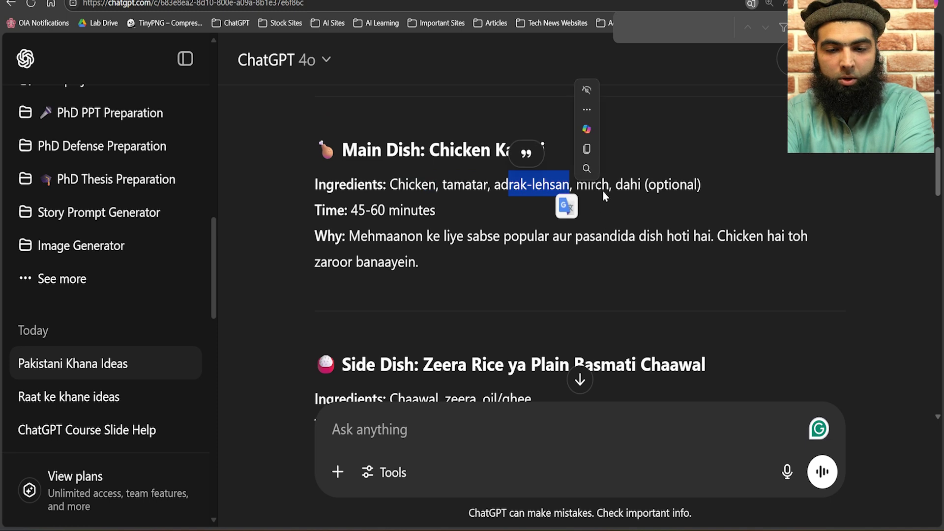
pyautogui.click(623, 184)
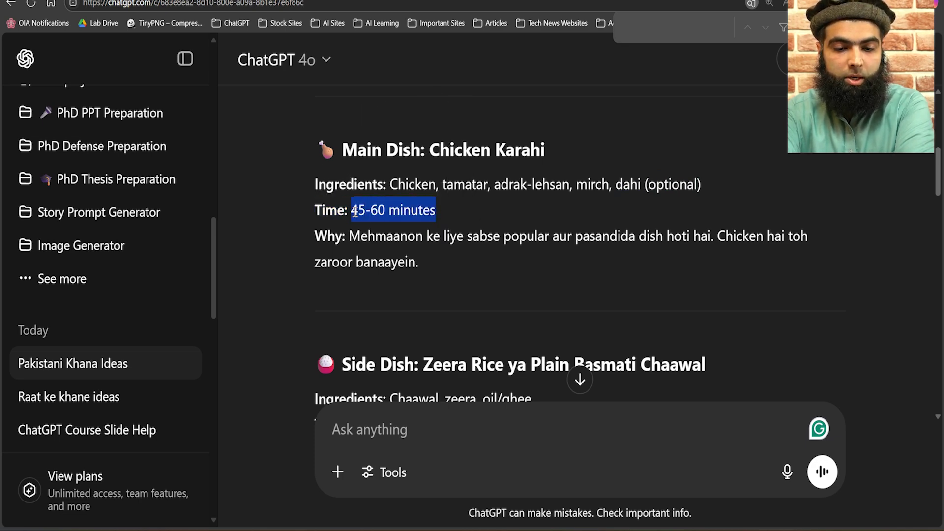
# Step: Review the cooking time and the reason given for choosing Chicken Karahi as the main dish
pyautogui.click(308, 246)
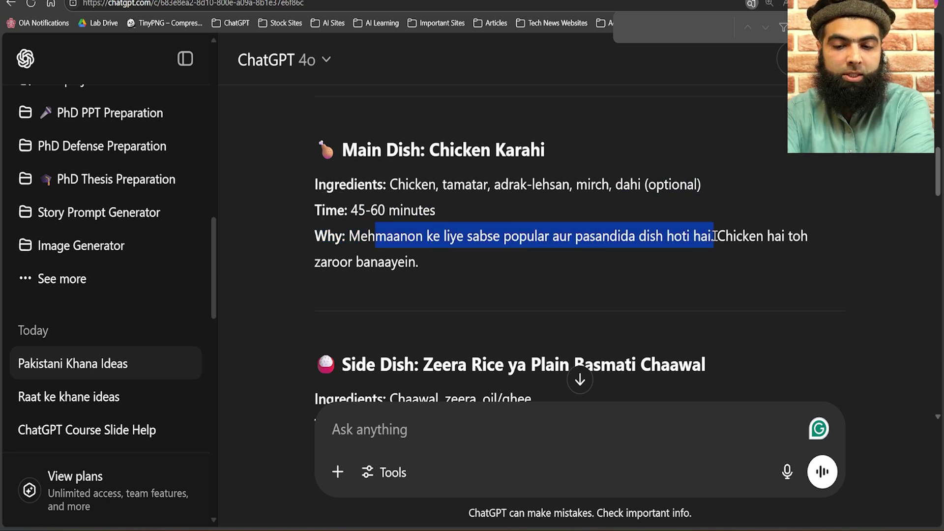
pyautogui.click(491, 231)
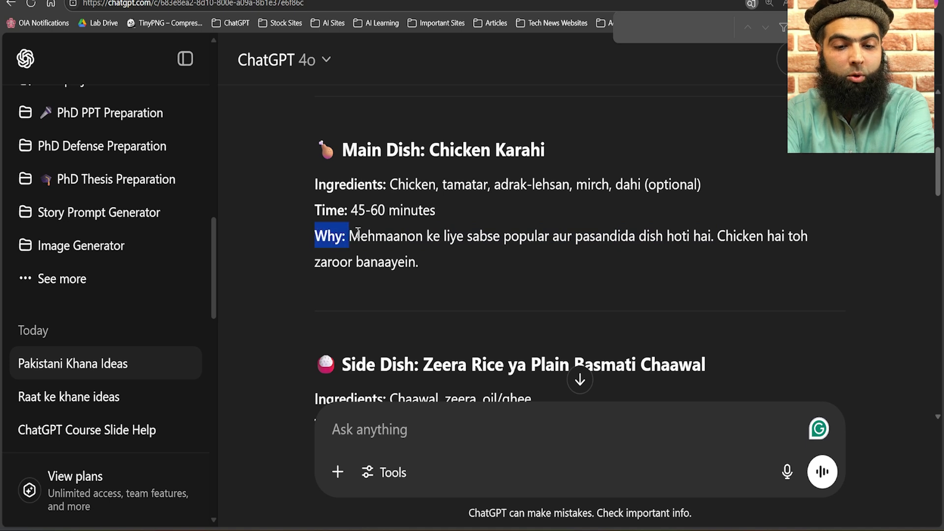
pyautogui.moveTo(357, 232); pyautogui.dragTo(429, 254)
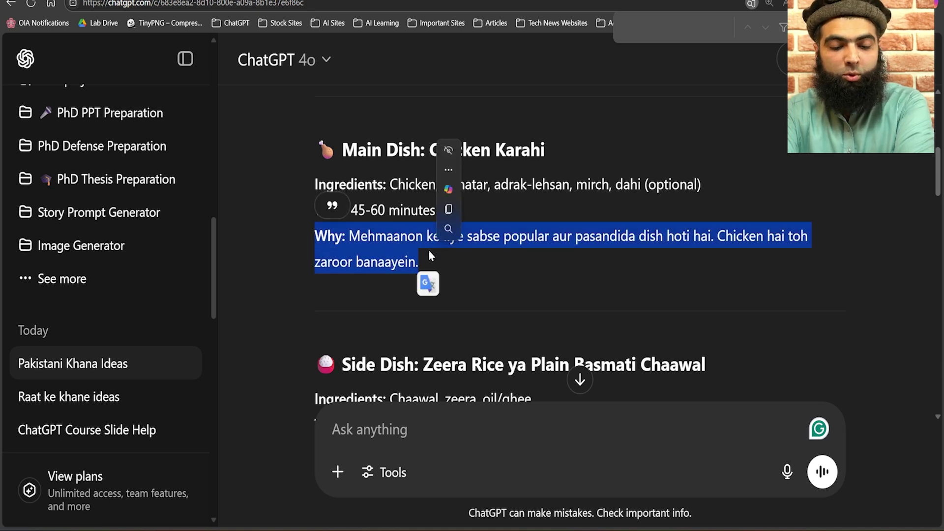
pyautogui.click(461, 238)
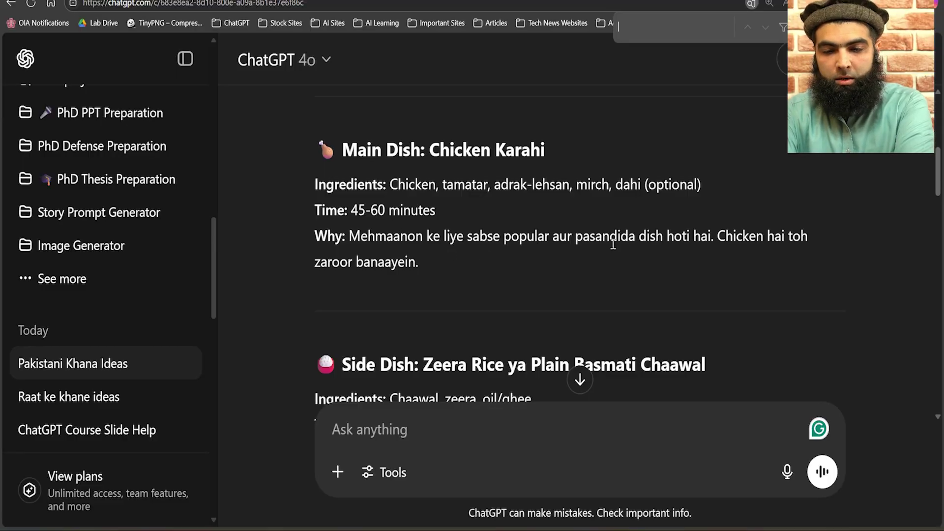
pyautogui.click(524, 276)
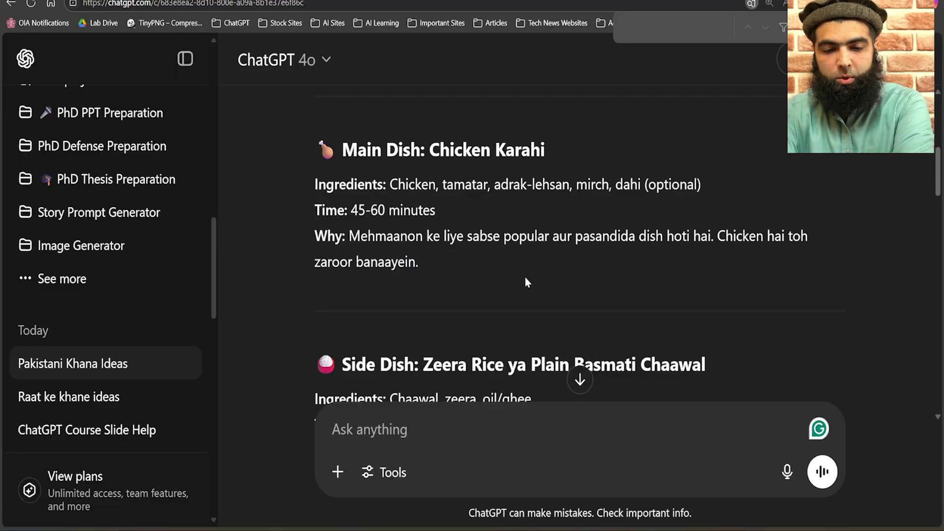
# Step: Review the Zeera Rice or Plain Basmati Chaawal side dish suggestion with its ingredients and time
pyautogui.scroll(-5, 445, 223)
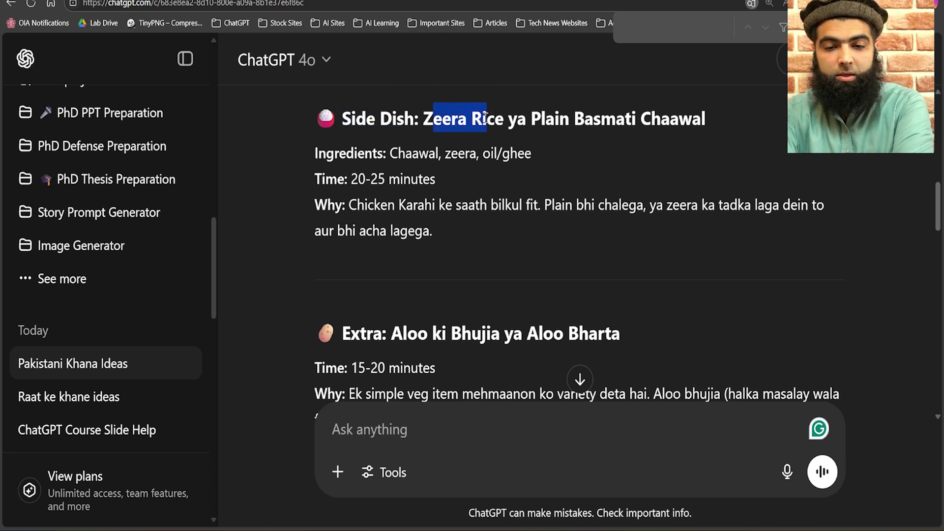
pyautogui.click(466, 127)
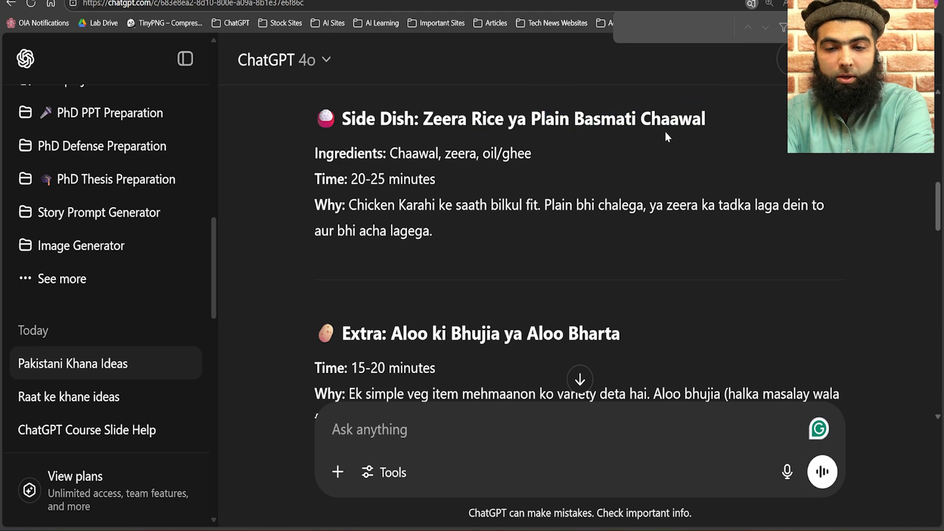
pyautogui.tripleClick(605, 152)
pyautogui.click(394, 175)
# Step: Examine the extra aloo dish suggestion, including its preparation time and the reason for adding it
pyautogui.scroll(-3, 381, 215)
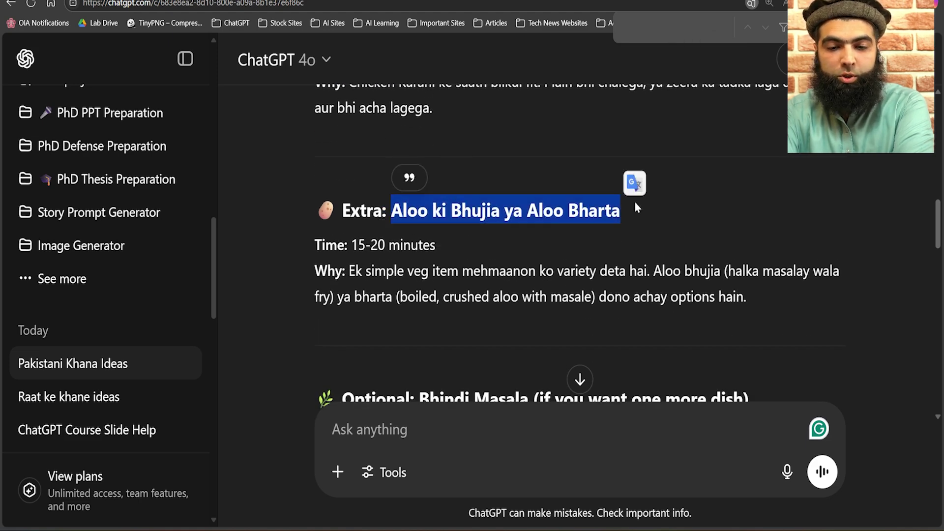
pyautogui.click(506, 225)
pyautogui.scroll(-3, 506, 225)
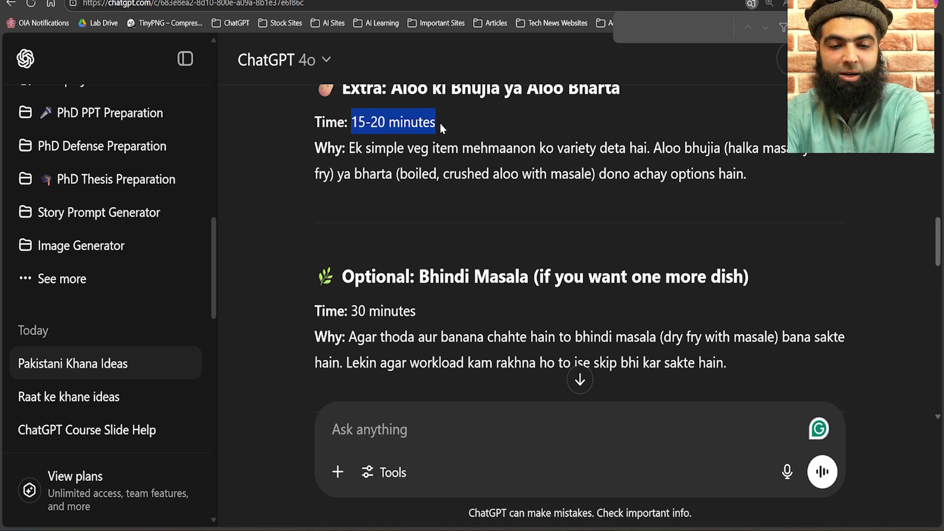
pyautogui.moveTo(593, 165); pyautogui.dragTo(348, 141)
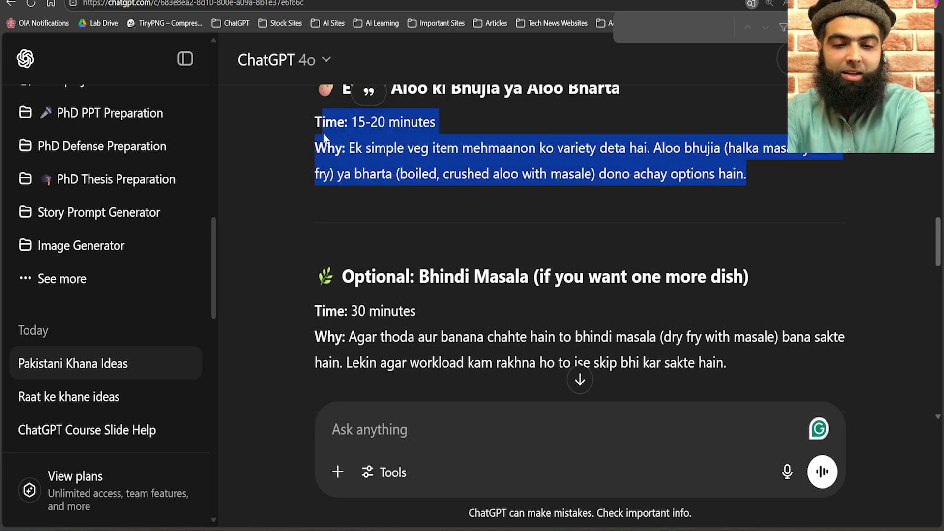
pyautogui.click(413, 172)
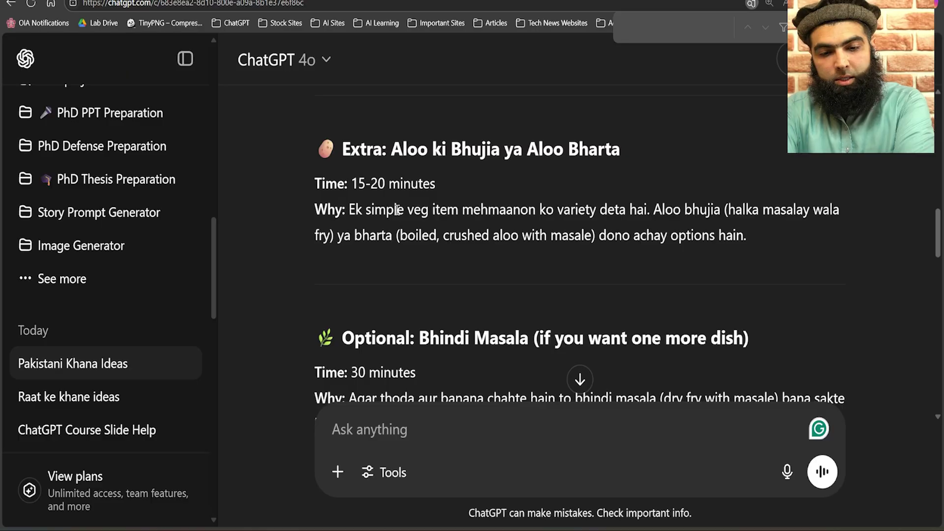
# Step: Skim the optional dish and the rest of the reply, and examine the Suggested Time Plan table
pyautogui.scroll(-3, 398, 211)
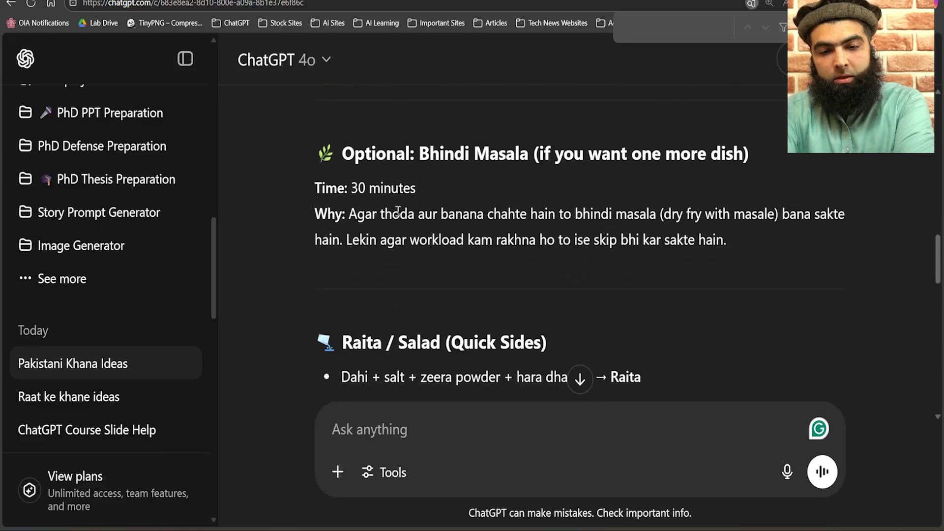
pyautogui.scroll(-15, 442, 290)
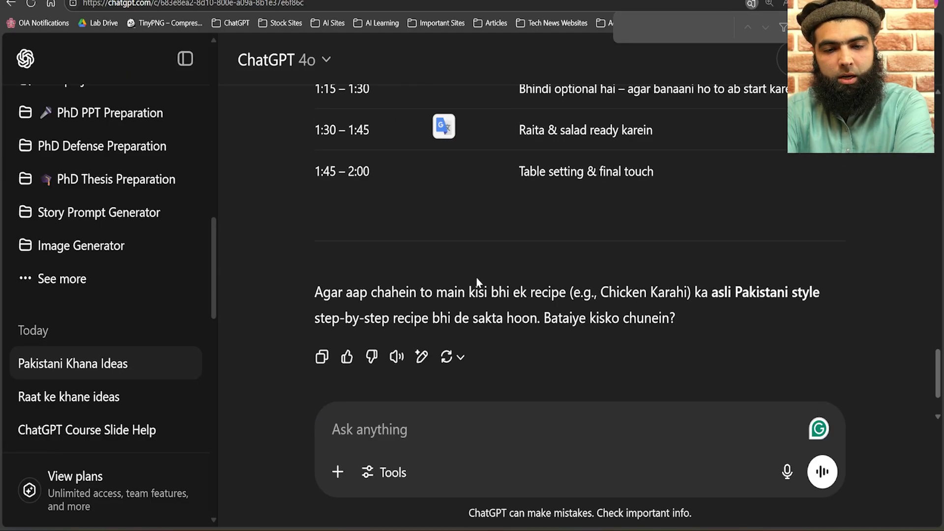
pyautogui.scroll(5, 479, 279)
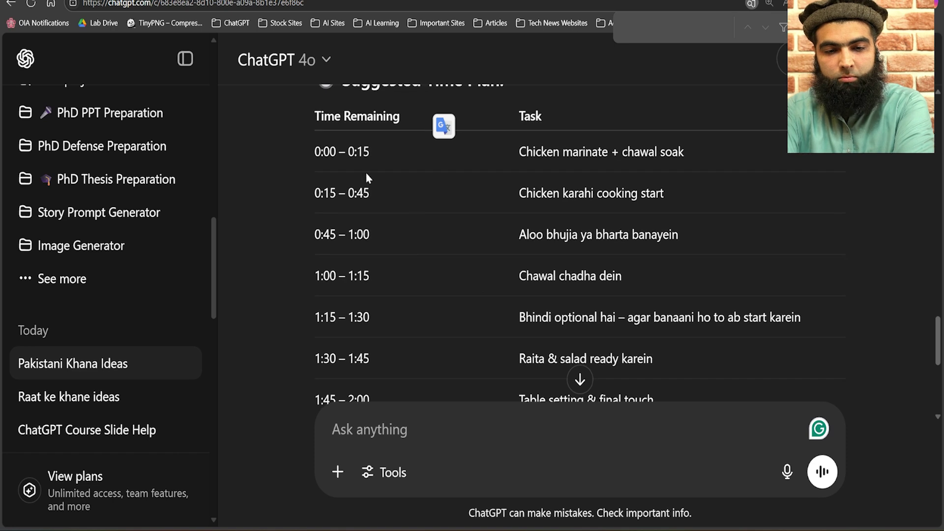
pyautogui.moveTo(370, 152); pyautogui.dragTo(323, 152)
pyautogui.scroll(-5, 533, 180)
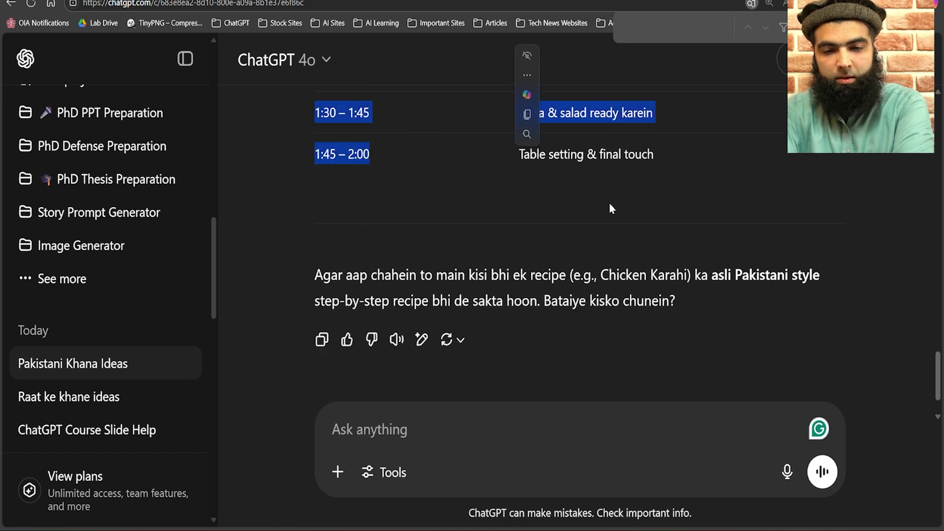
pyautogui.scroll(6, 612, 209)
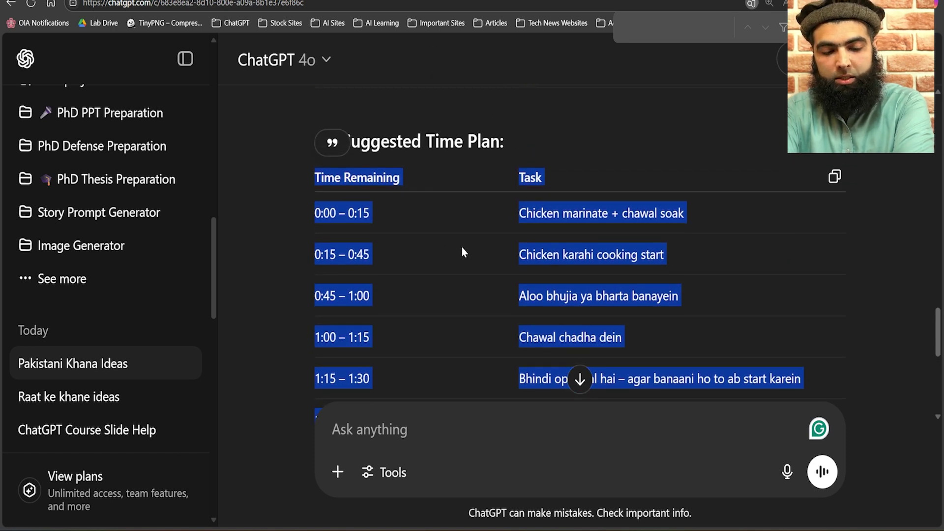
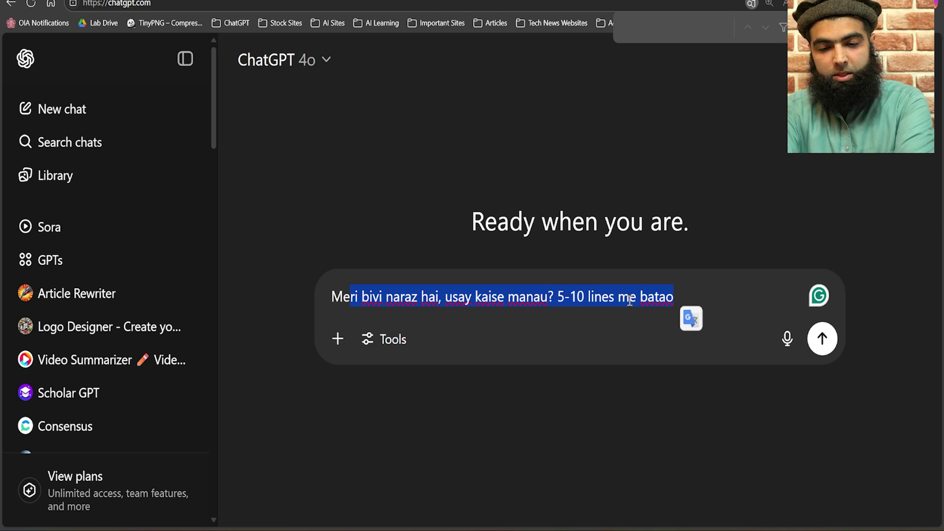
# Step: Check and submit the new chat's prompt "Meri bivi naraz hai, usay kaise manau? 5-10 lines me batao"
pyautogui.click(629, 300)
pyautogui.moveTo(678, 302); pyautogui.dragTo(363, 293)
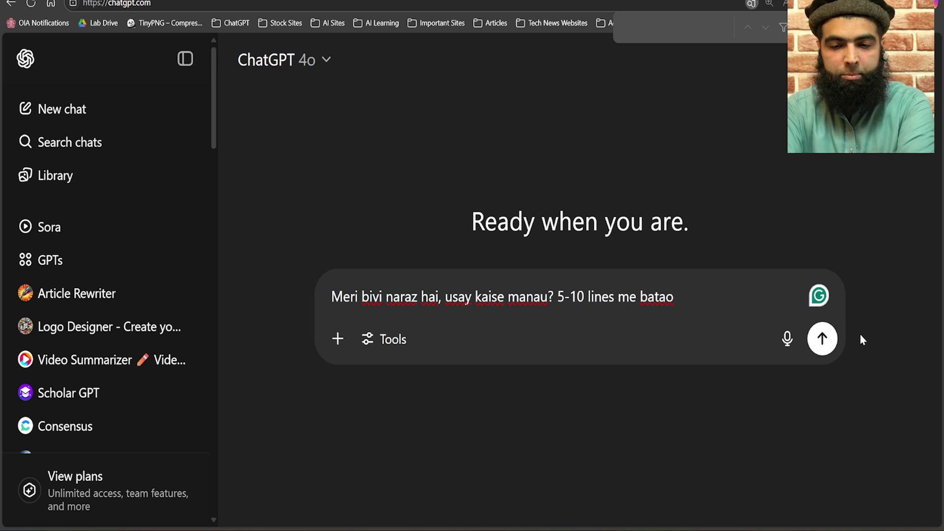
pyautogui.click(822, 338)
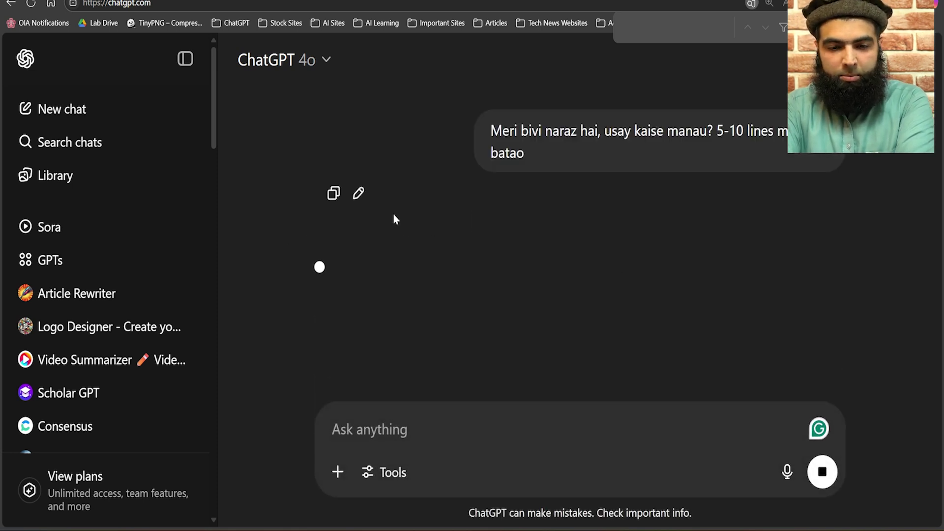
# Step: Skim the reply about making up with an upset wife and read its introductory line
pyautogui.scroll(-1, 467, 216)
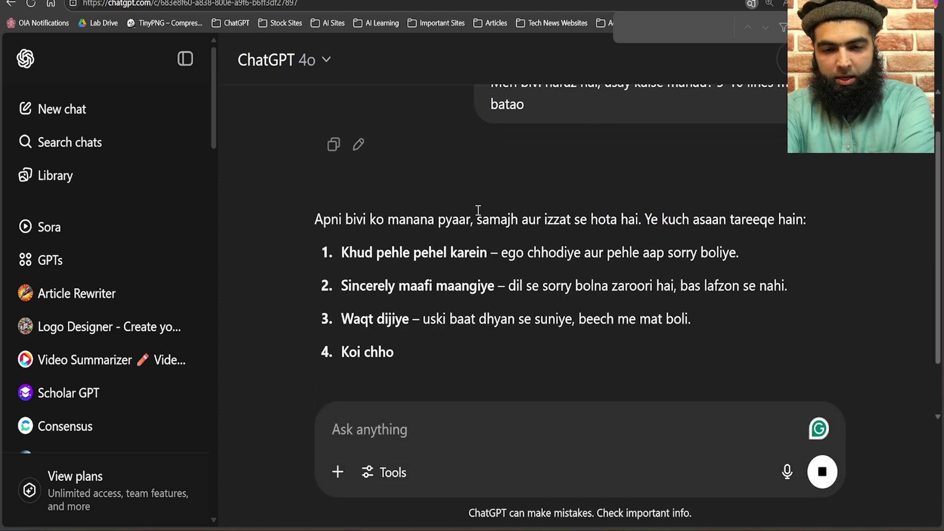
pyautogui.scroll(-1, 461, 216)
pyautogui.scroll(3, 460, 222)
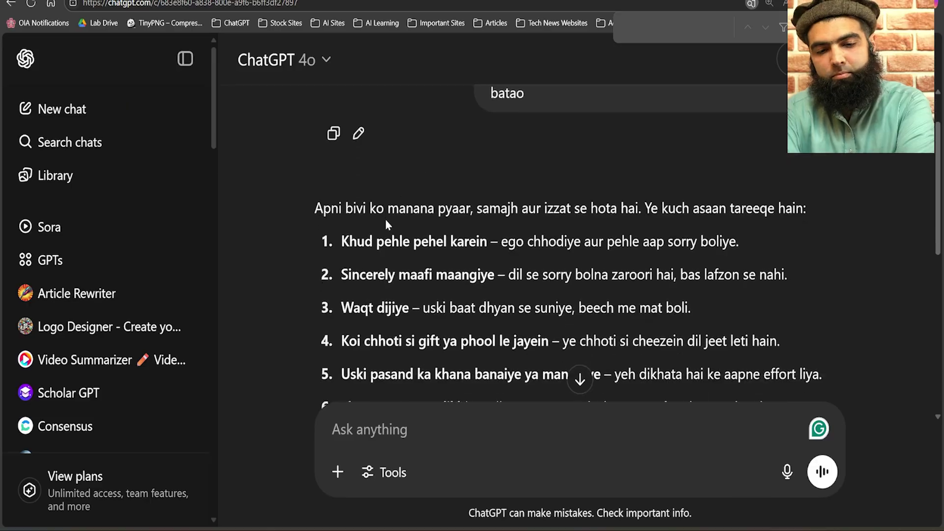
pyautogui.scroll(-2, 386, 220)
pyautogui.moveTo(322, 144); pyautogui.dragTo(518, 145)
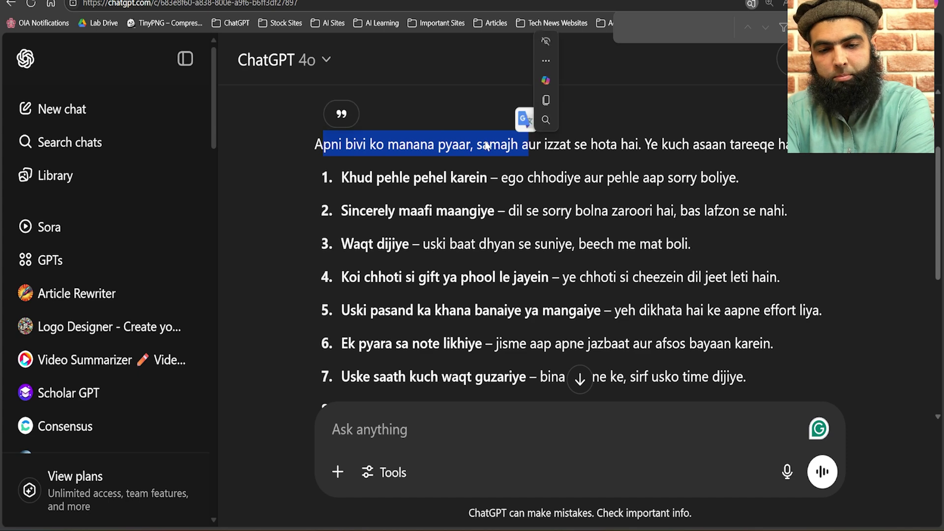
pyautogui.click(548, 145)
pyautogui.scroll(-2, 548, 150)
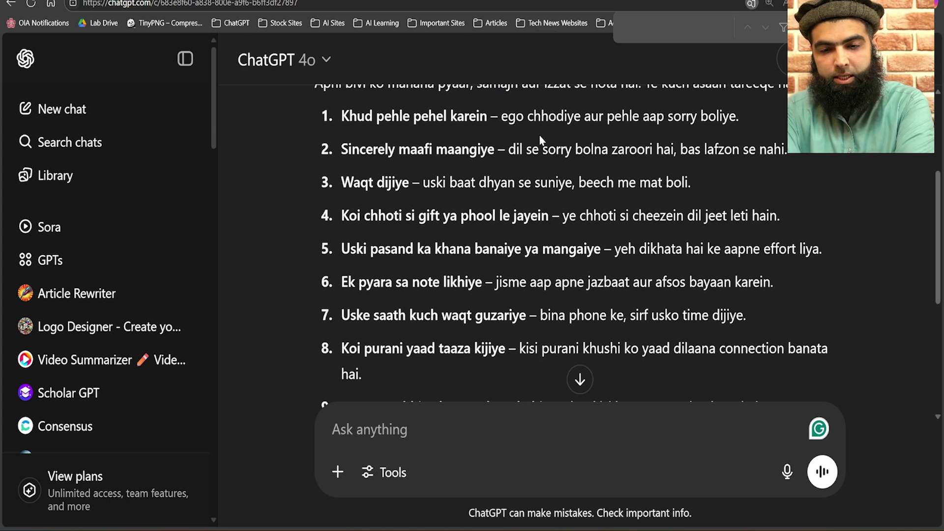
pyautogui.scroll(2, 660, 141)
pyautogui.moveTo(651, 147); pyautogui.dragTo(782, 145)
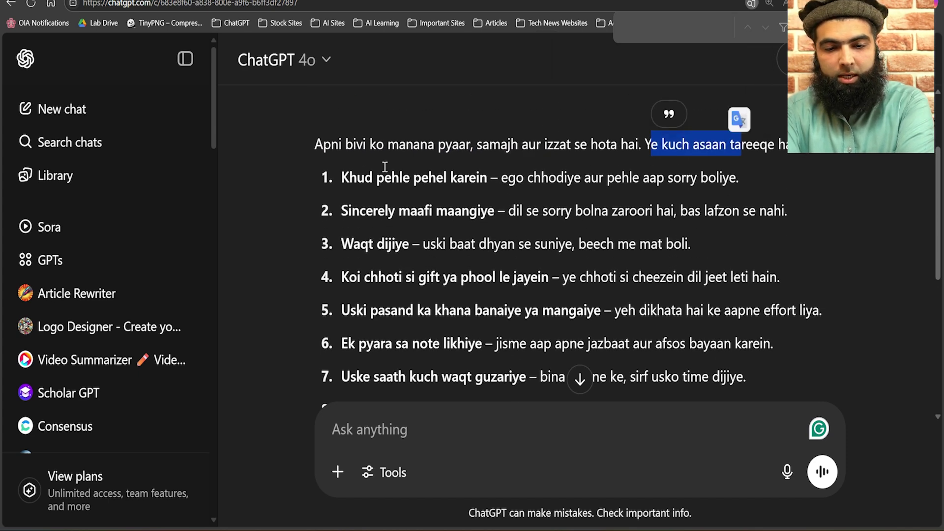
# Step: Read the first tip in the numbered list, about taking the first step and apologizing
pyautogui.click(352, 176)
pyautogui.moveTo(467, 177); pyautogui.dragTo(490, 179)
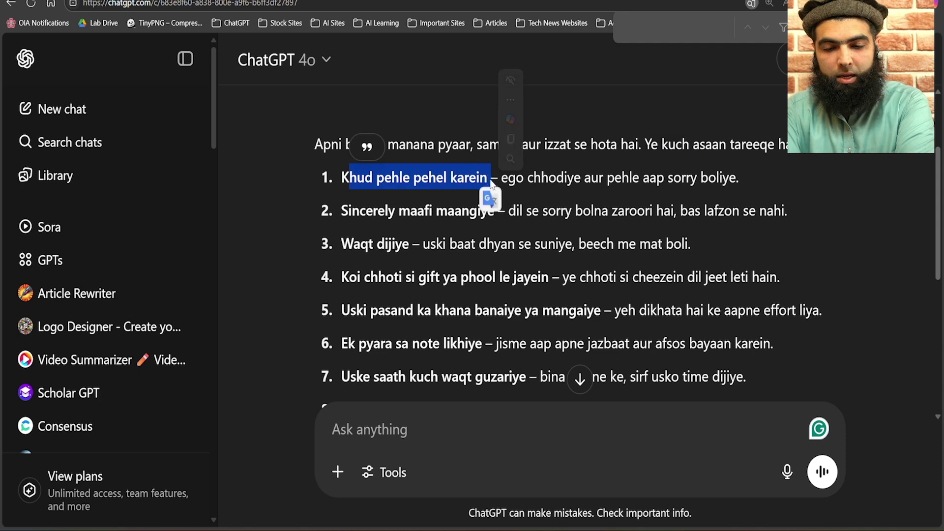
pyautogui.click(535, 190)
pyautogui.click(599, 193)
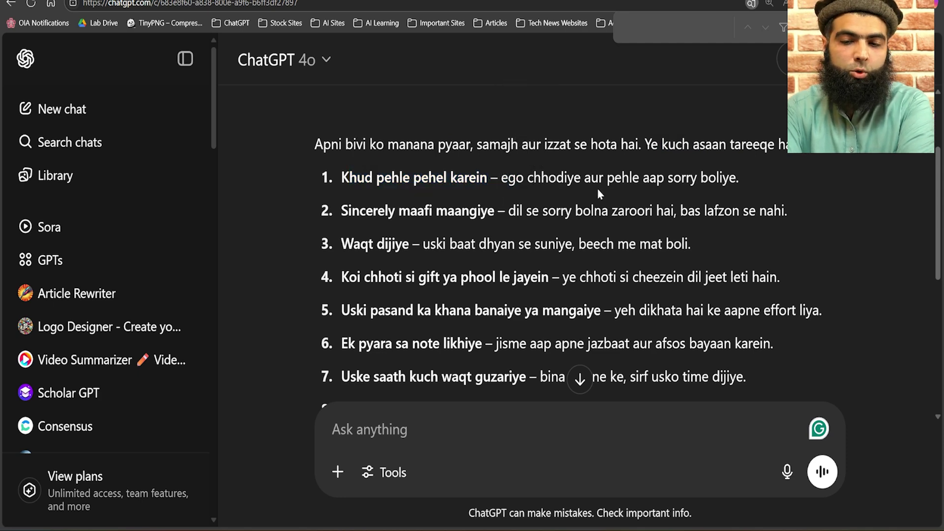
pyautogui.moveTo(621, 177); pyautogui.dragTo(696, 178)
pyautogui.scroll(-1, 688, 187)
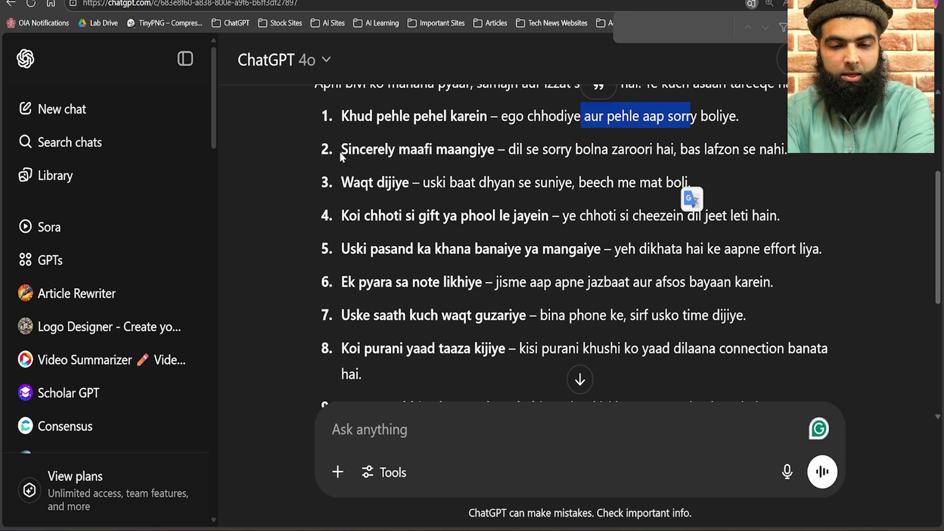
# Step: Review the tips from the second one onward, and highlight the first eight list items together
pyautogui.moveTo(340, 149); pyautogui.dragTo(700, 150)
pyautogui.click(812, 159)
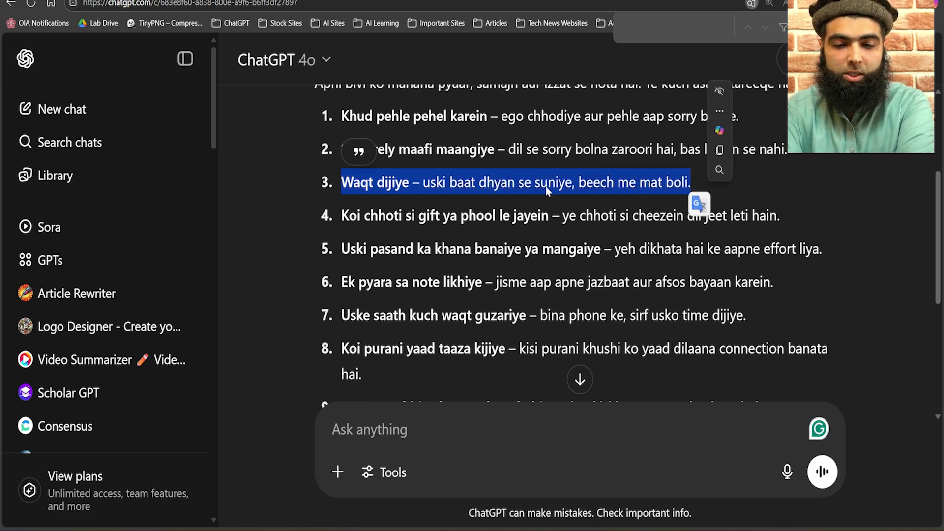
pyautogui.click(320, 211)
pyautogui.moveTo(348, 206); pyautogui.dragTo(564, 267)
pyautogui.click(345, 198)
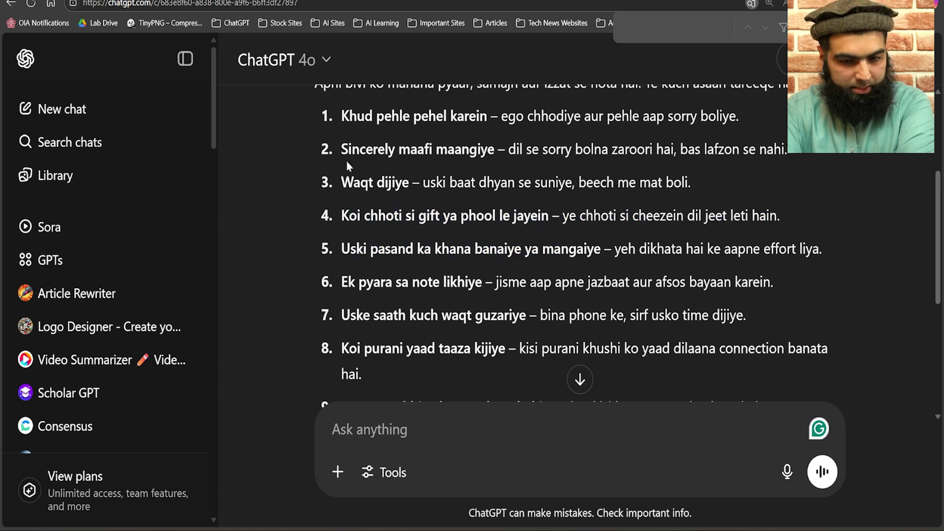
pyautogui.moveTo(345, 114); pyautogui.dragTo(364, 376)
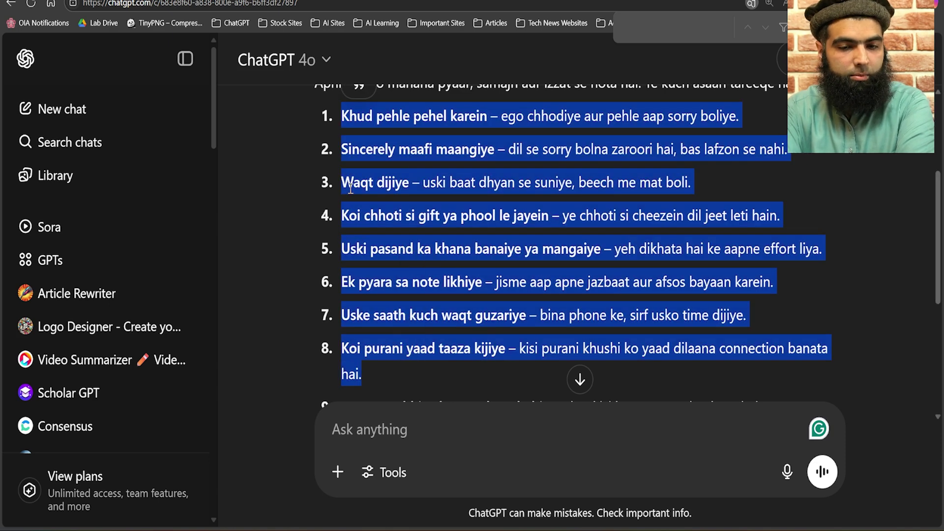
# Step: Review the remaining tips through the closing line of the simple prompt's reply, highlighting the middle tips
pyautogui.click(363, 125)
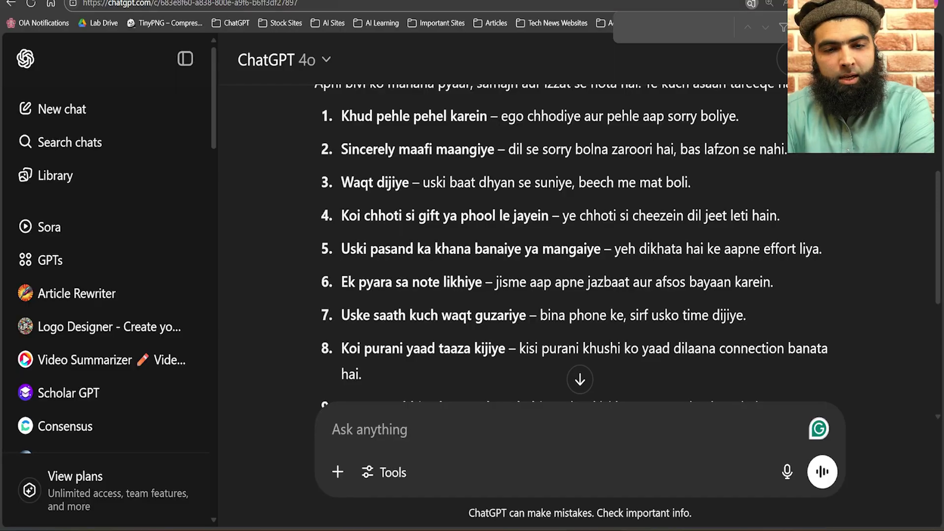
pyautogui.scroll(-3, 433, 167)
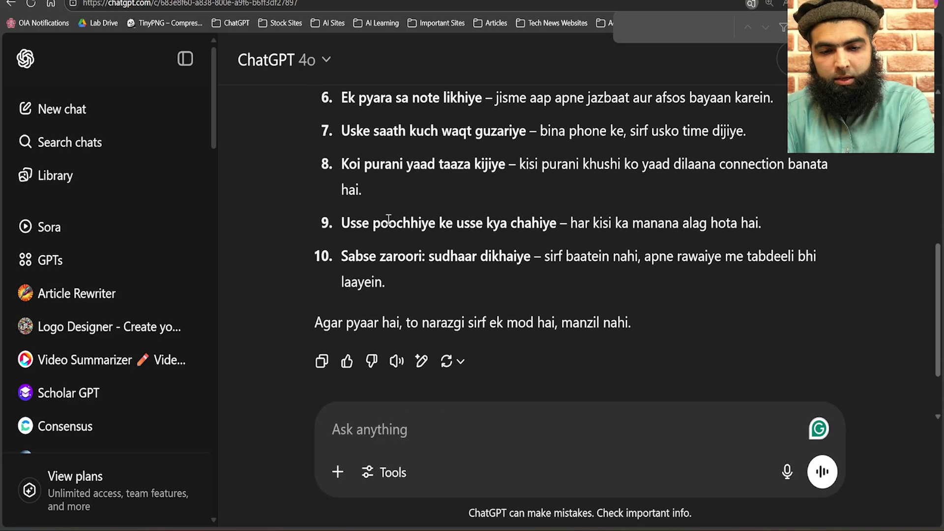
pyautogui.scroll(2, 583, 256)
pyautogui.moveTo(719, 293); pyautogui.dragTo(334, 148)
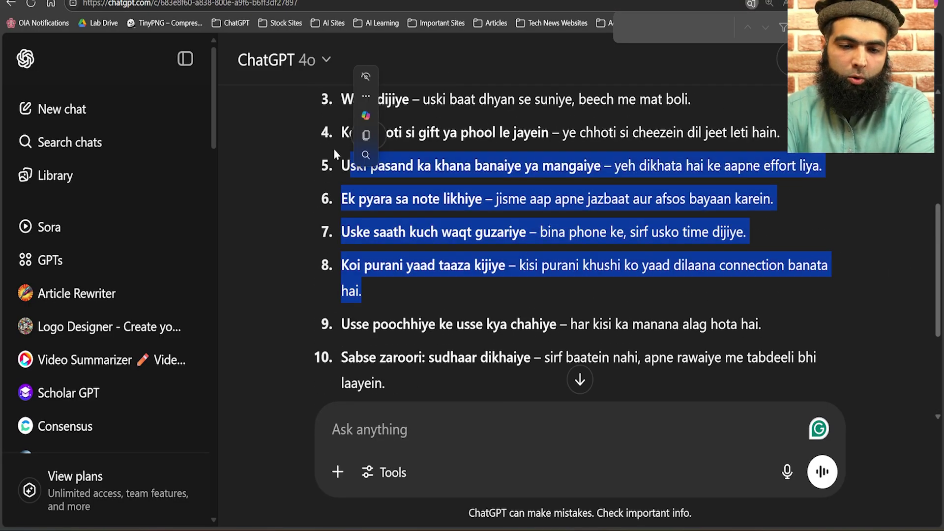
pyautogui.click(333, 149)
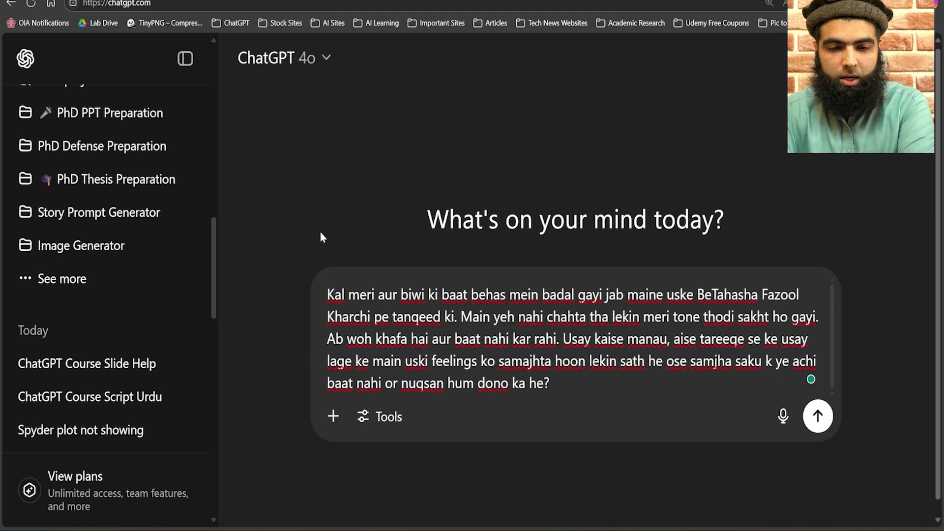
# Step: Read the opening of the detailed prompt in the new chat, highlighting the argument with the wife and the "BeTahasha Fazool Kharchi" detail
pyautogui.scroll(-1, 339, 261)
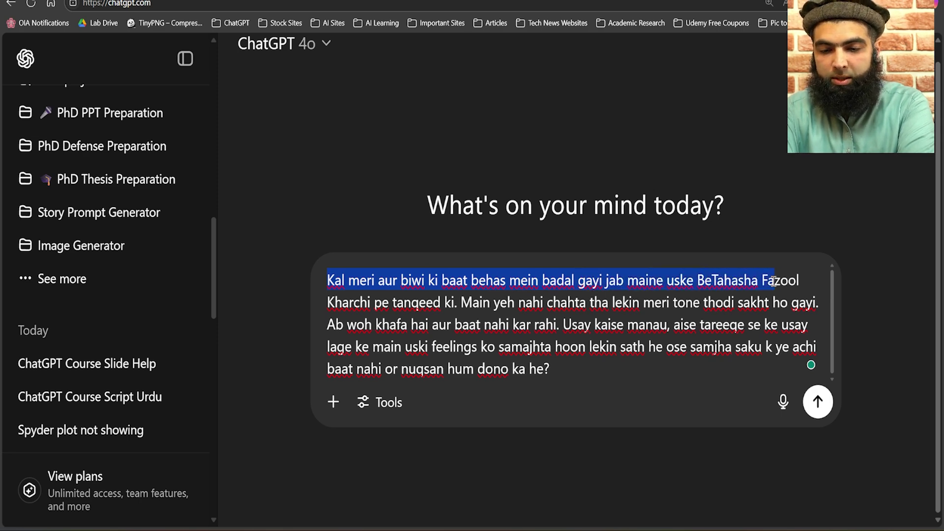
pyautogui.moveTo(773, 281); pyautogui.dragTo(469, 302)
pyautogui.click(432, 304)
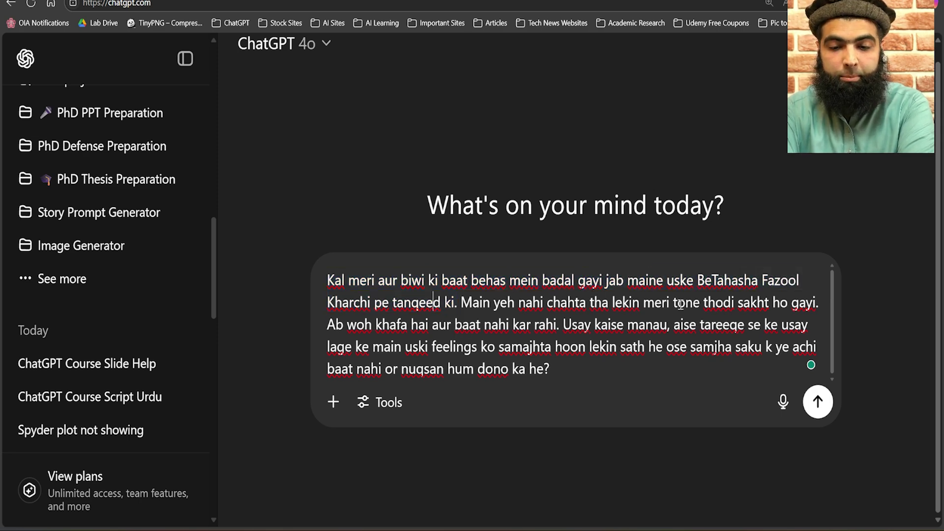
pyautogui.moveTo(726, 280); pyautogui.dragTo(391, 305)
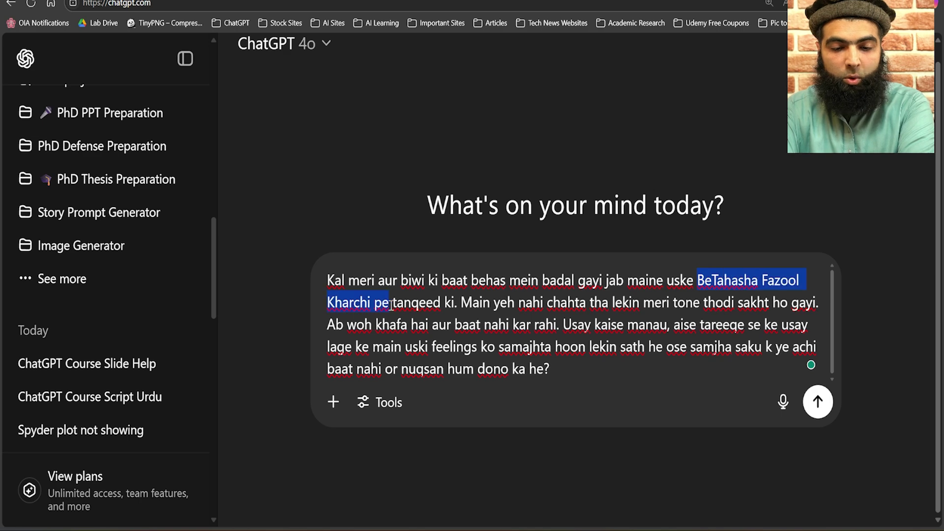
pyautogui.click(419, 304)
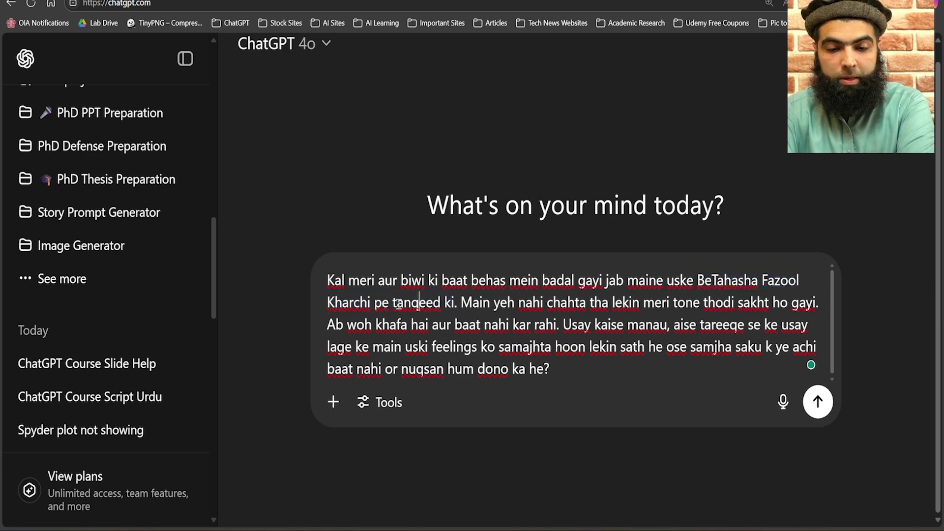
pyautogui.moveTo(428, 307); pyautogui.dragTo(429, 307)
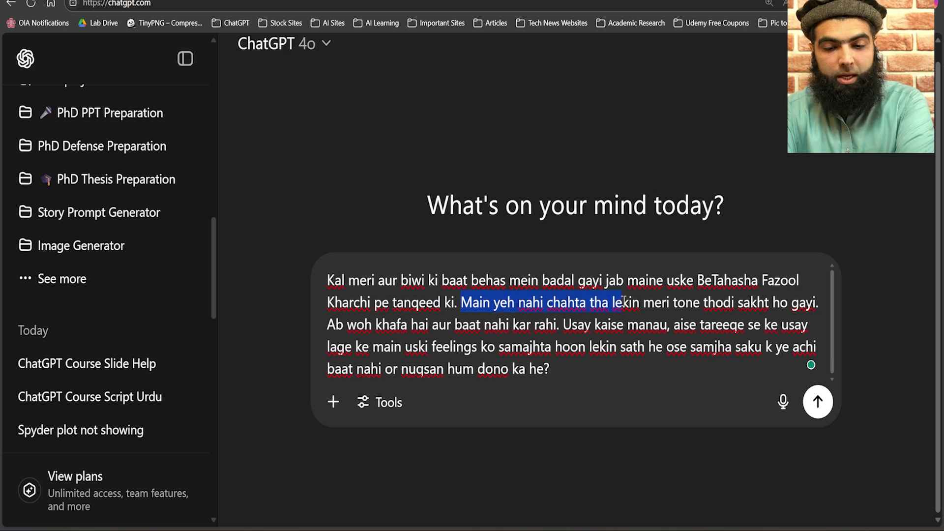
# Step: Check the rest of the detailed prompt, from the harsh tone to the request for a considerate way to reconcile, and submit it
pyautogui.click(680, 308)
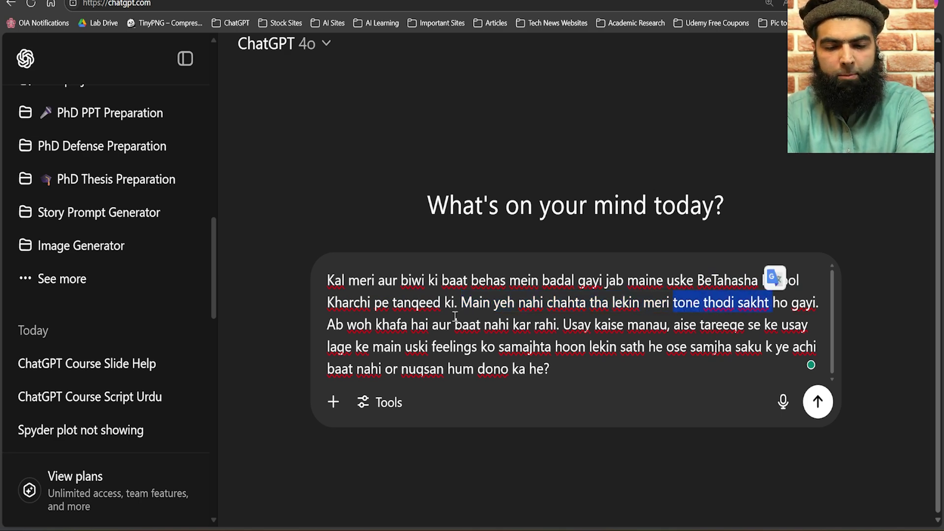
pyautogui.moveTo(336, 322); pyautogui.dragTo(441, 329)
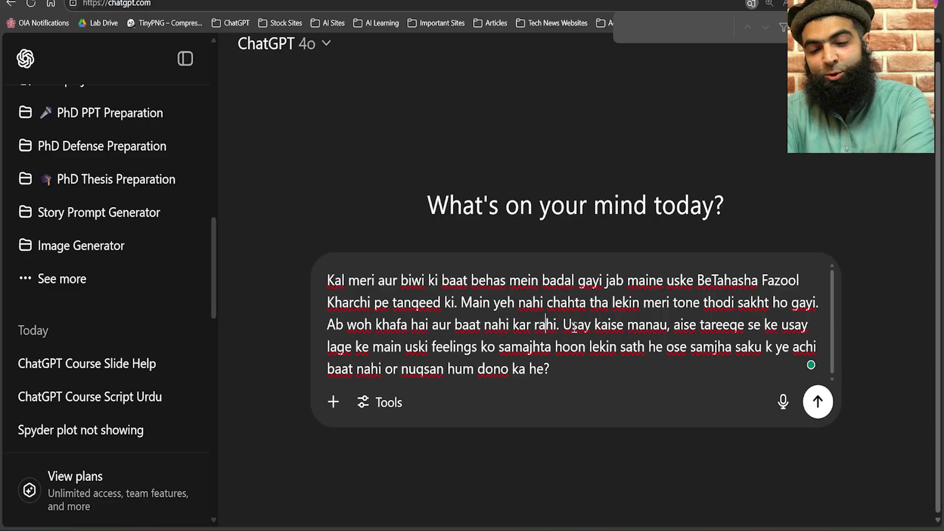
pyautogui.moveTo(560, 325); pyautogui.dragTo(471, 343)
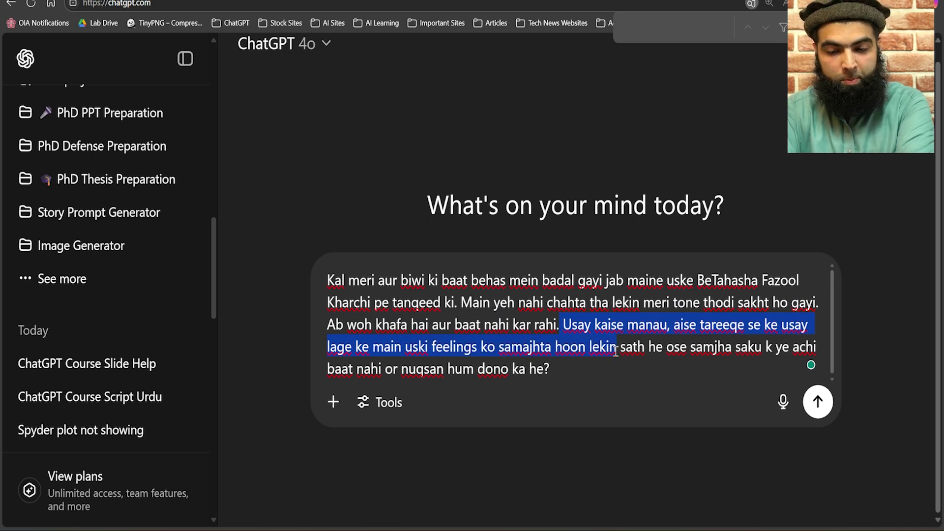
pyautogui.moveTo(724, 347); pyautogui.dragTo(499, 355)
pyautogui.click(539, 323)
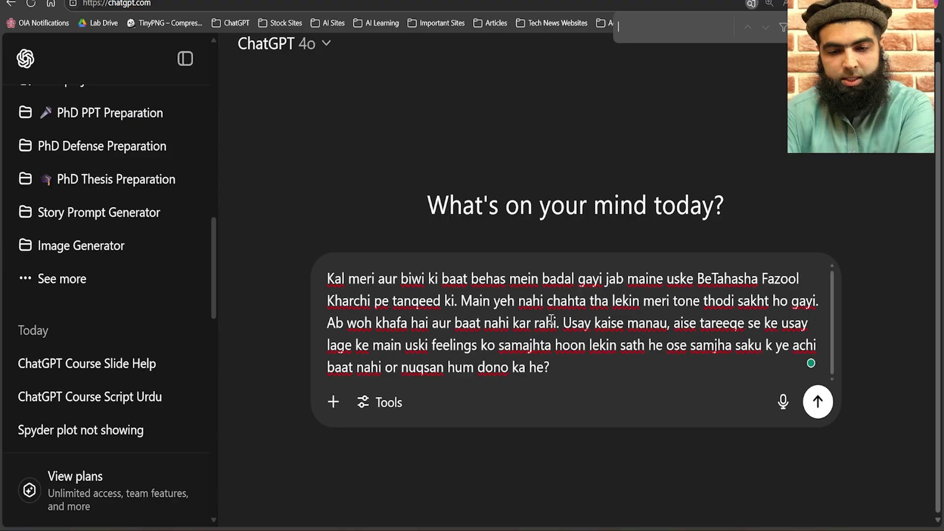
pyautogui.click(818, 402)
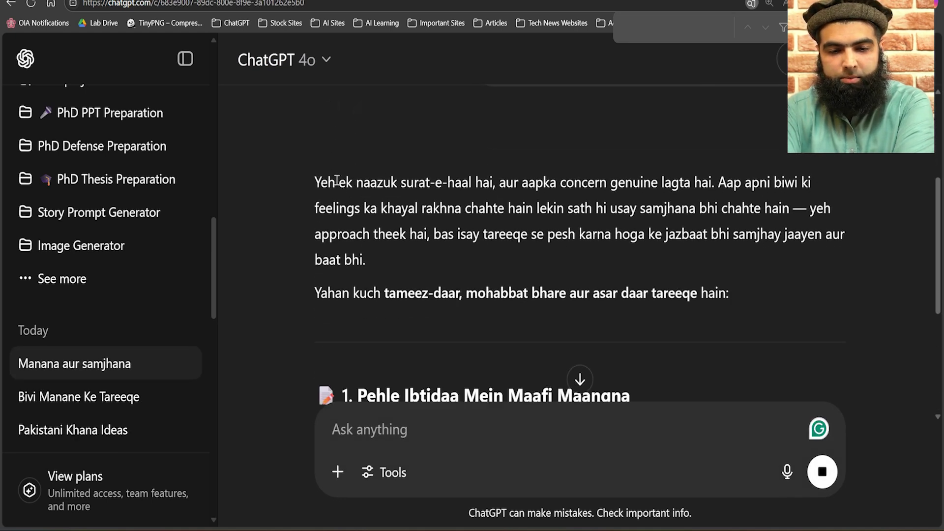
# Step: Read the detailed reply's introductory paragraph, highlighting its phrases about the delicate situation, genuine concern and the approach being right
pyautogui.moveTo(318, 182); pyautogui.dragTo(469, 183)
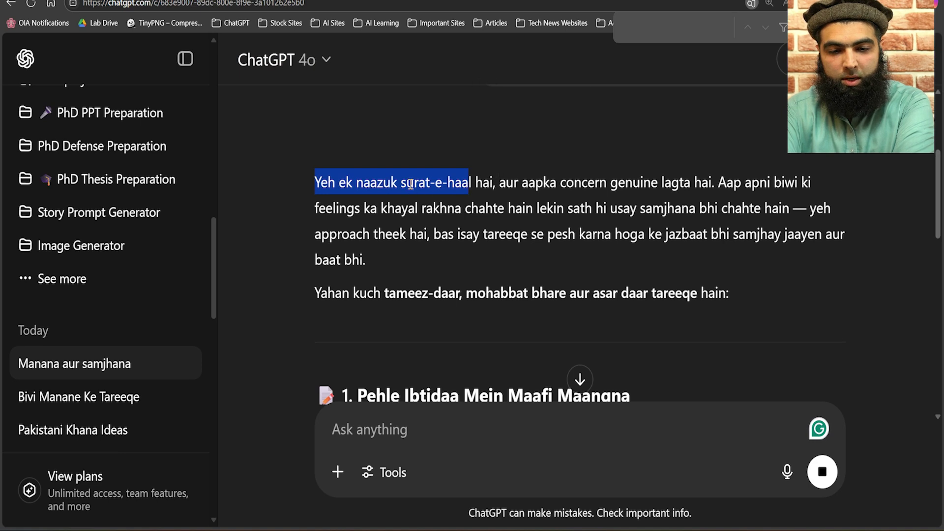
pyautogui.click(346, 186)
pyautogui.moveTo(357, 183); pyautogui.dragTo(443, 183)
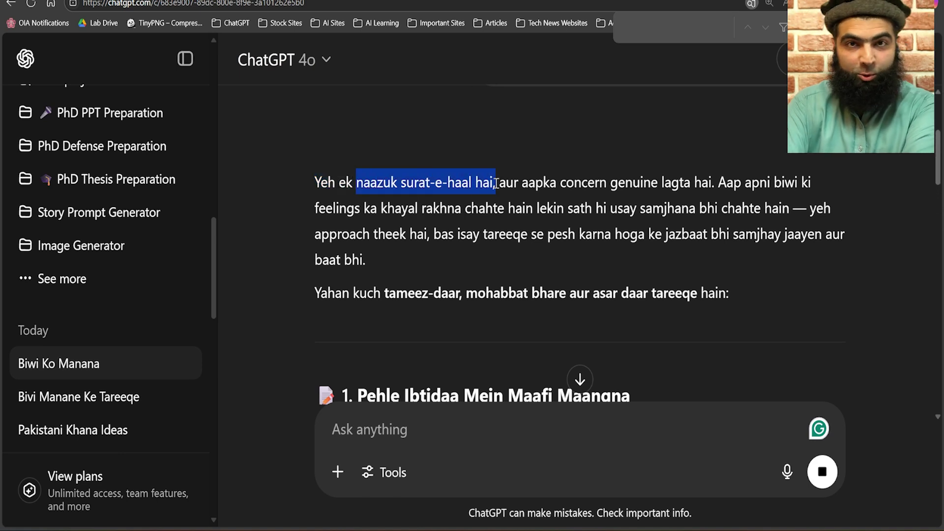
pyautogui.click(602, 185)
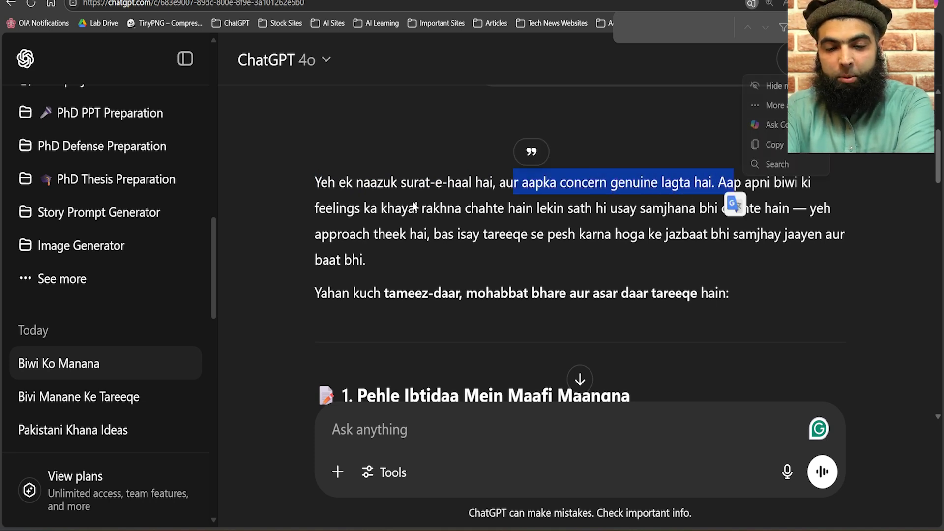
pyautogui.moveTo(346, 208); pyautogui.dragTo(467, 208)
pyautogui.click(528, 206)
pyautogui.moveTo(529, 205); pyautogui.dragTo(735, 208)
pyautogui.scroll(-1, 348, 186)
pyautogui.moveTo(317, 173); pyautogui.dragTo(437, 174)
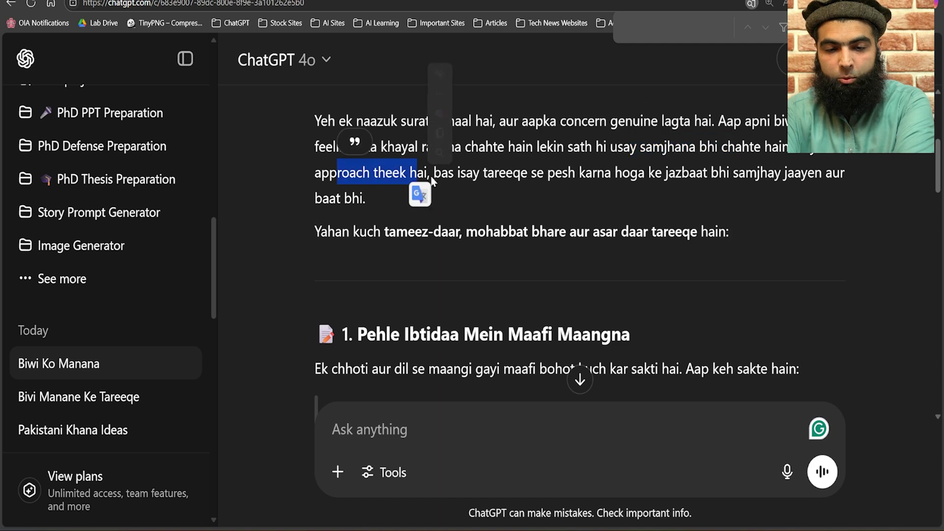
pyautogui.click(396, 187)
# Step: Read section 1, "Pehle Ibtidaa Mein Maafi Maangna", including its explanation and the suggested apology quote
pyautogui.scroll(-1, 355, 145)
pyautogui.scroll(-2, 344, 153)
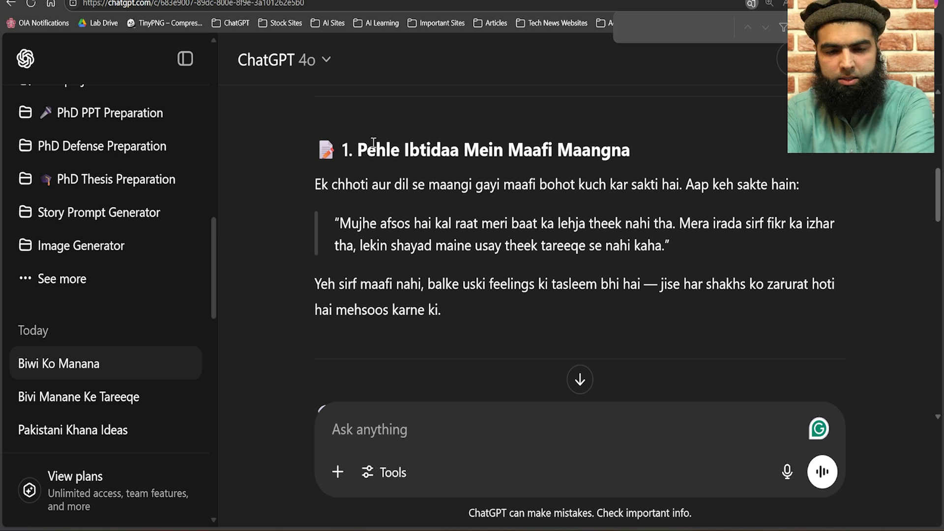
pyautogui.moveTo(340, 147); pyautogui.dragTo(534, 150)
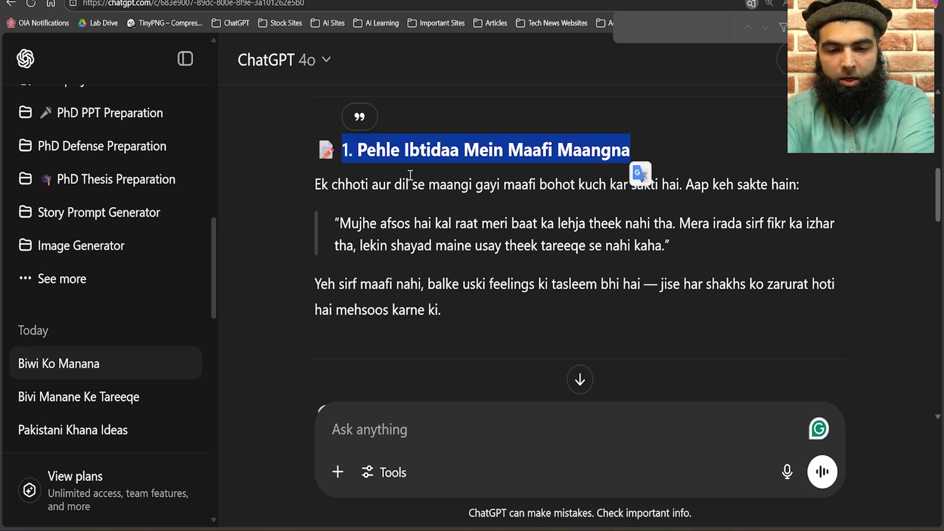
pyautogui.click(324, 184)
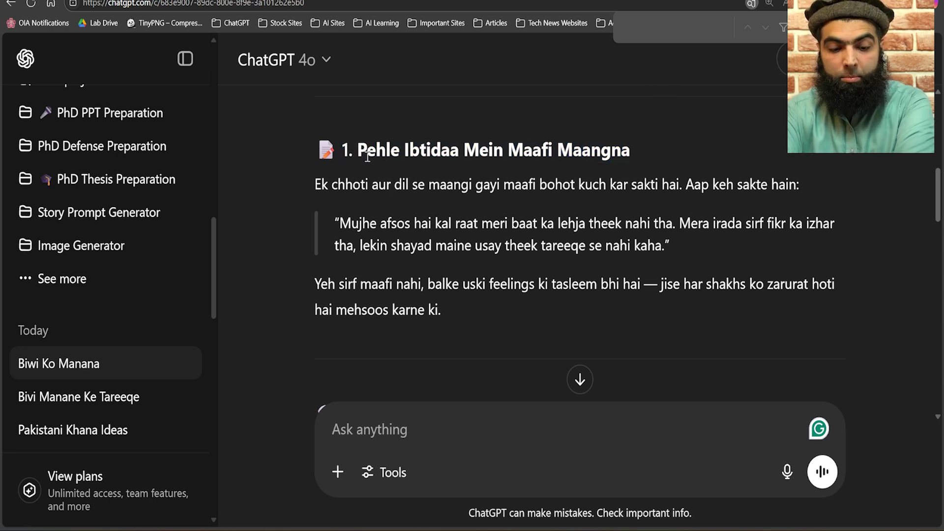
pyautogui.moveTo(332, 184); pyautogui.dragTo(508, 194)
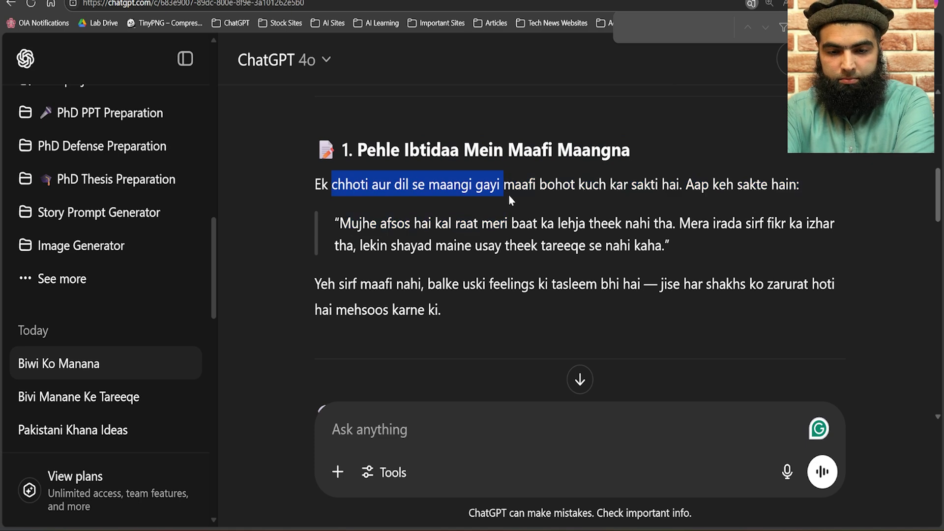
pyautogui.moveTo(386, 196); pyautogui.dragTo(394, 189)
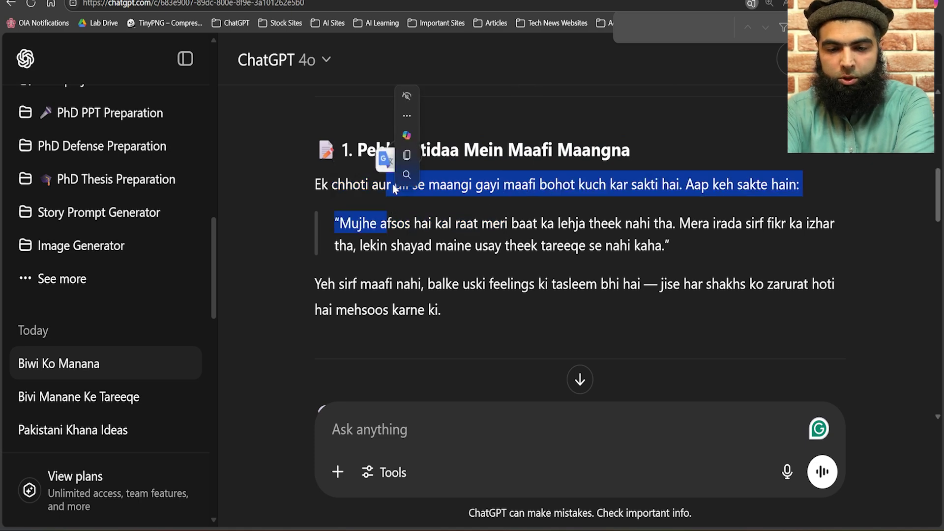
pyautogui.click(650, 180)
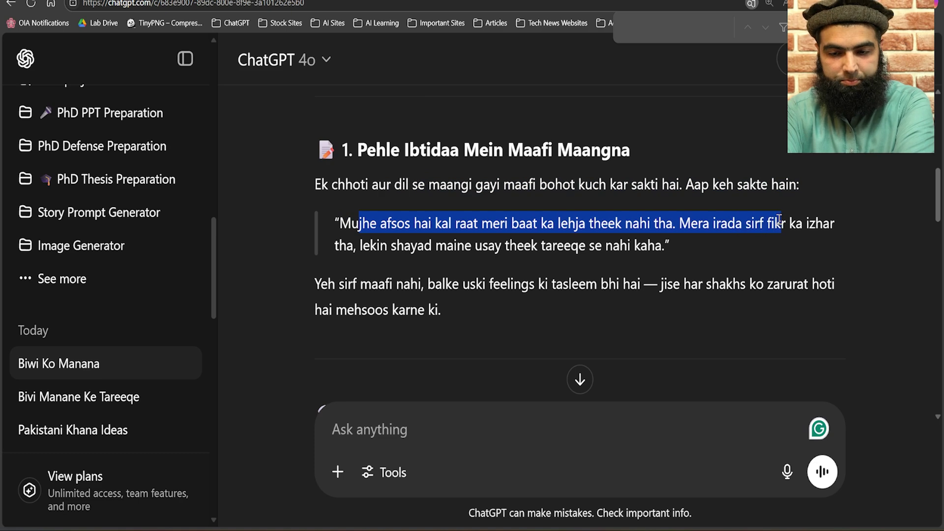
pyautogui.moveTo(799, 226); pyautogui.dragTo(579, 239)
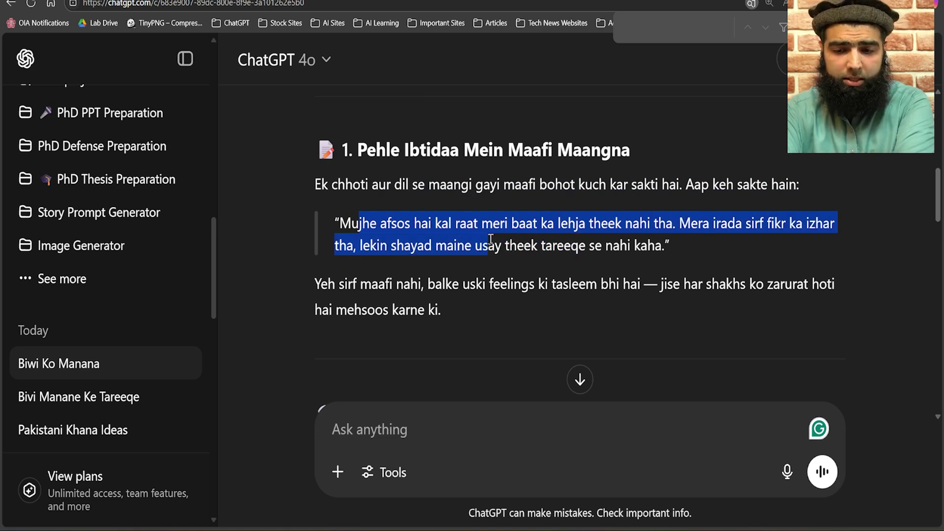
pyautogui.click(590, 242)
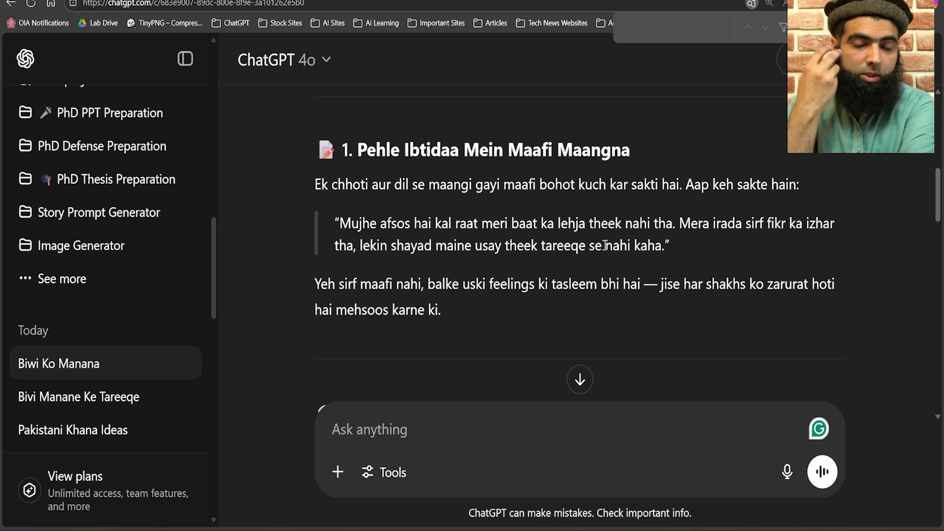
# Step: Read section 2, "Baat Karne Ka Munasib Waqt Chunna", and highlight its sample quote about the household budget
pyautogui.scroll(-5, 433, 317)
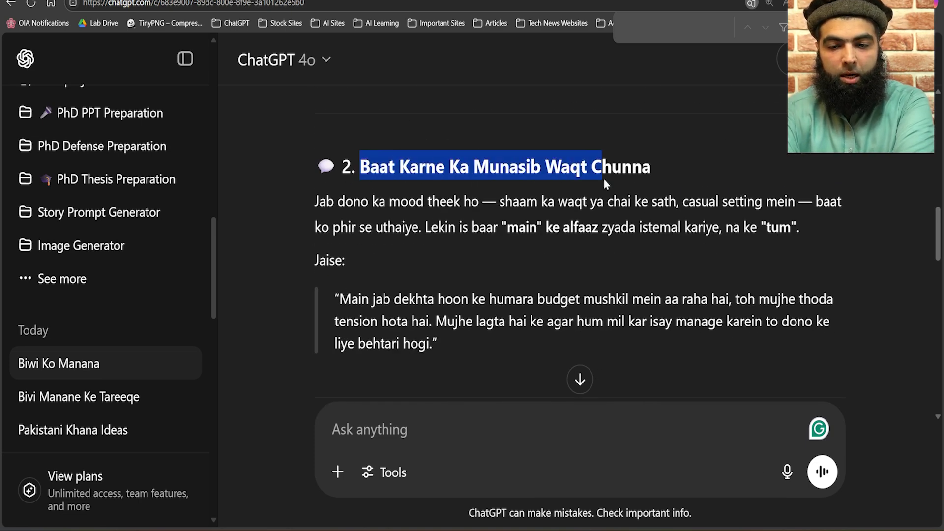
pyautogui.moveTo(606, 184); pyautogui.dragTo(649, 172)
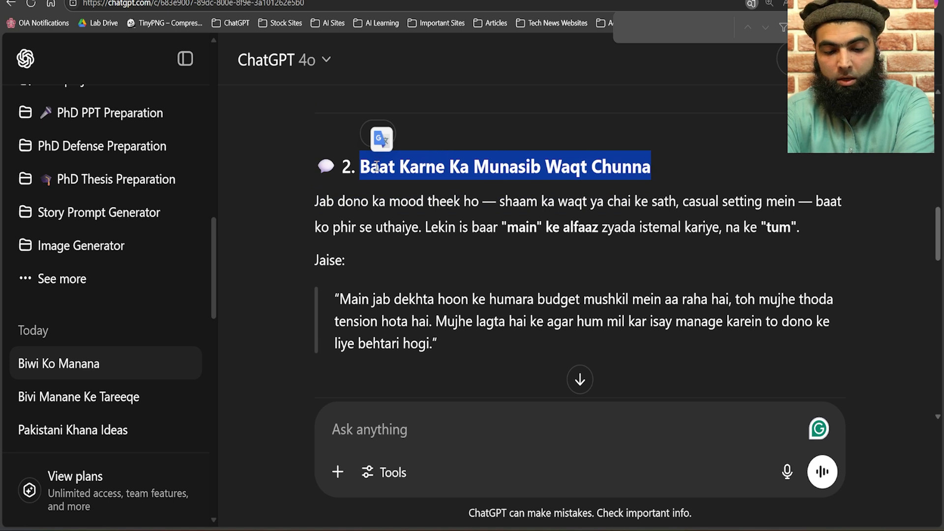
pyautogui.click(337, 170)
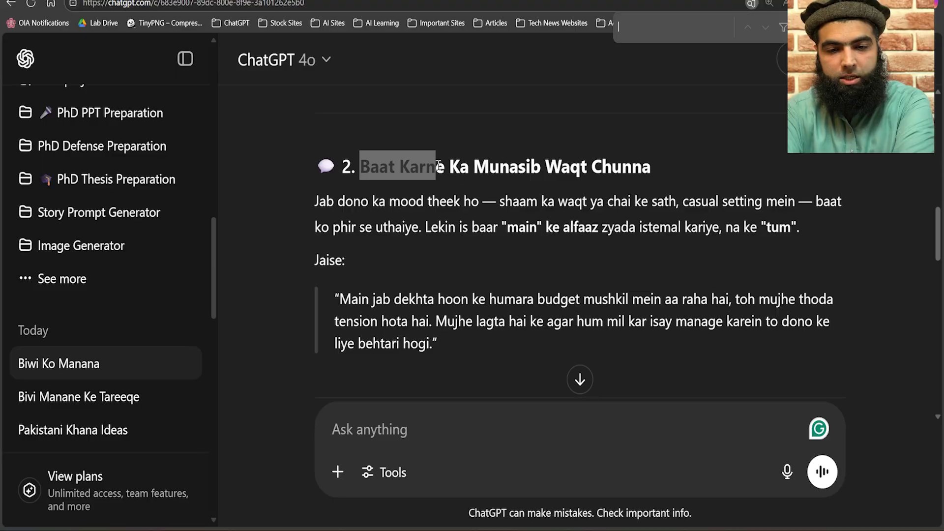
pyautogui.moveTo(455, 165); pyautogui.dragTo(637, 164)
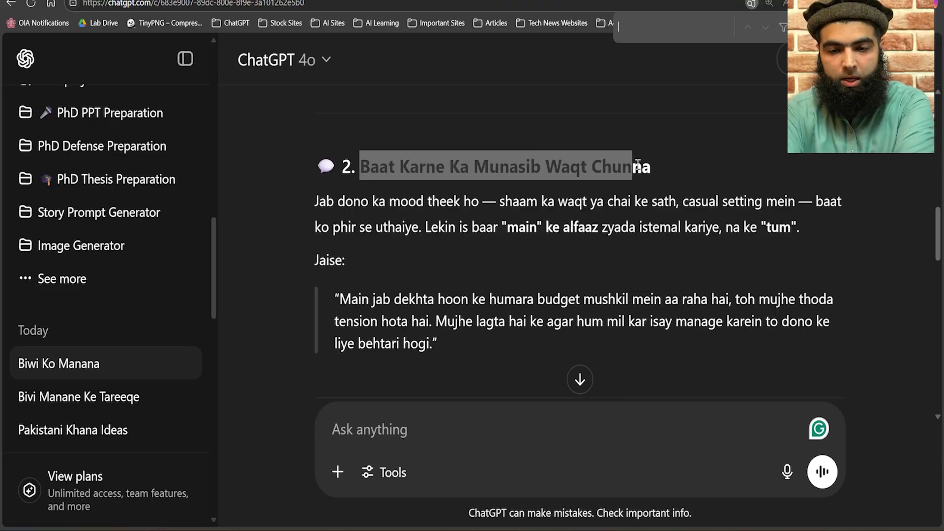
pyautogui.scroll(-1, 426, 197)
pyautogui.moveTo(351, 238); pyautogui.dragTo(480, 281)
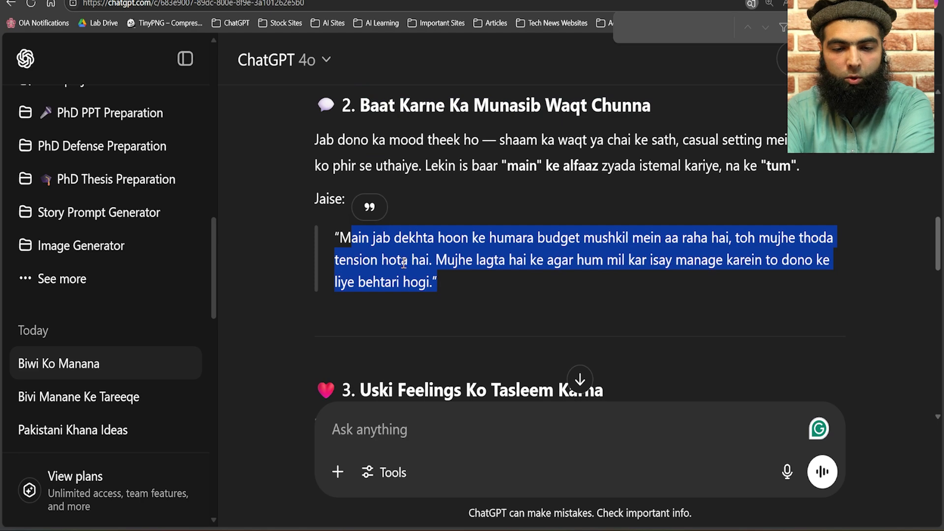
# Step: Read section 3, "Uski Feelings Ko Tasleem Karna", highlighting its heading and the suggested wording for the wife
pyautogui.scroll(-3, 396, 231)
pyautogui.moveTo(356, 205); pyautogui.dragTo(635, 207)
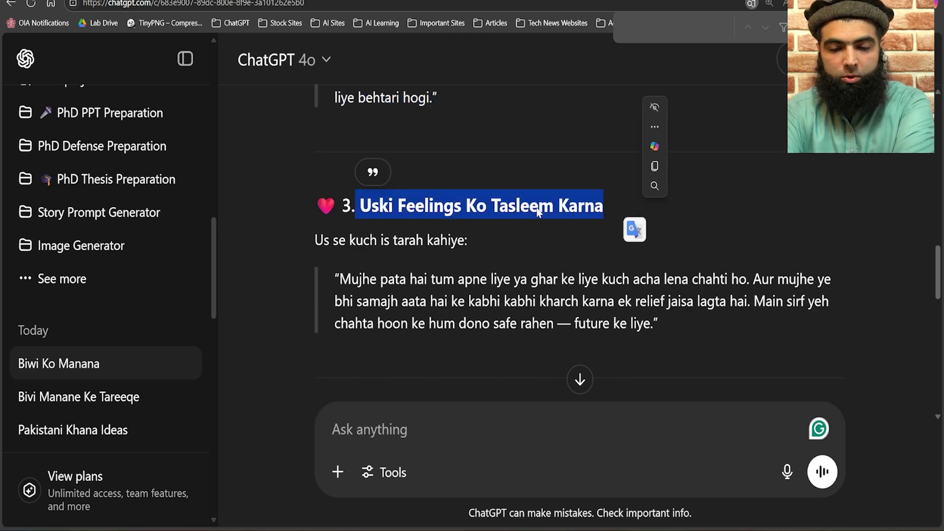
pyautogui.scroll(-1, 374, 241)
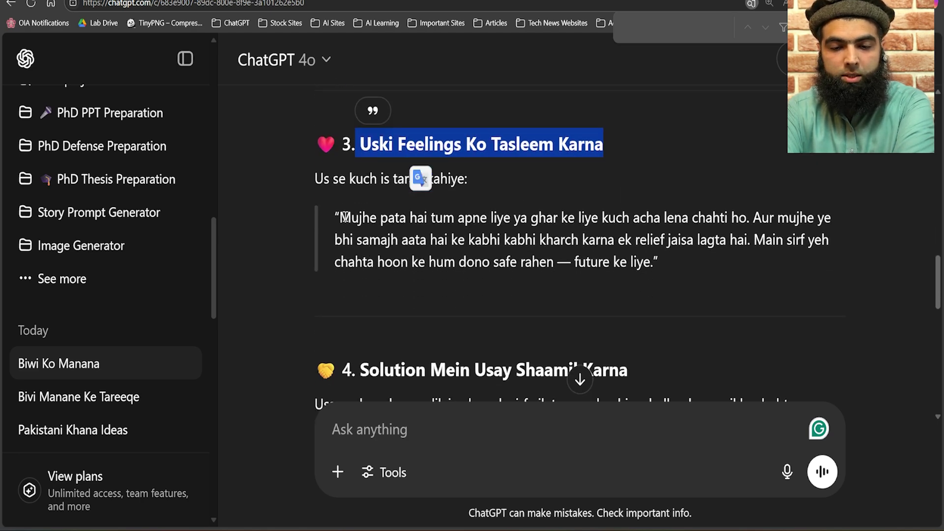
pyautogui.moveTo(345, 217); pyautogui.dragTo(664, 266)
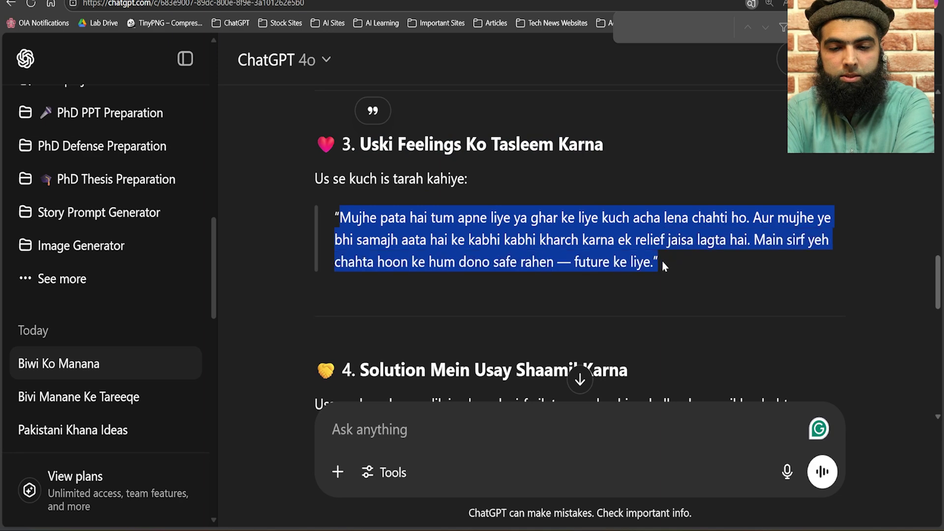
pyautogui.click(424, 234)
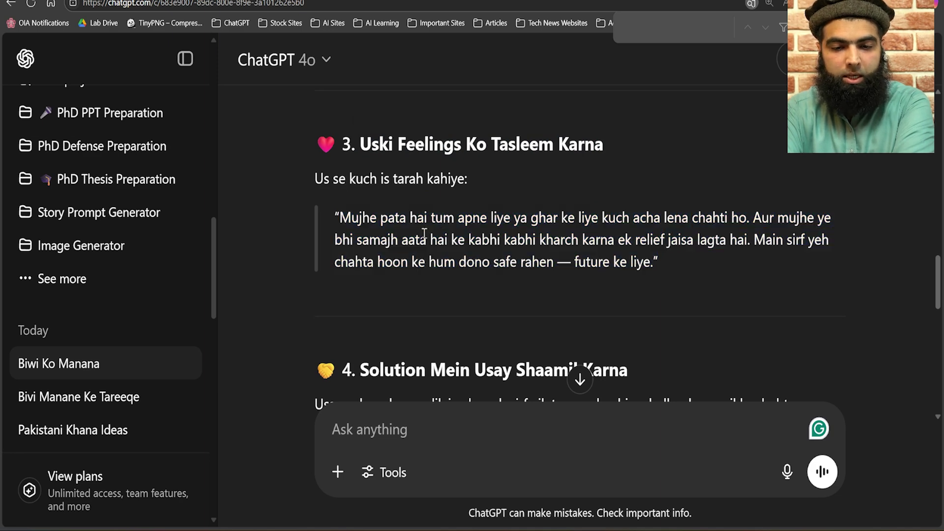
# Step: Read section 4, "Solution Mein Usay Shaamil Karna", highlighting its heading and the explanation about planning a better way forward together
pyautogui.scroll(-3, 334, 210)
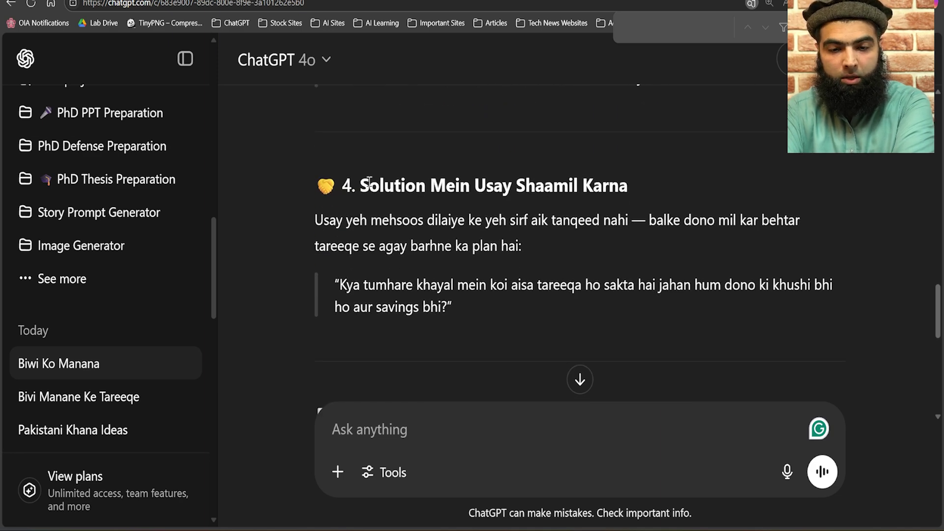
pyautogui.moveTo(368, 185); pyautogui.dragTo(533, 188)
pyautogui.moveTo(619, 190); pyautogui.dragTo(619, 192)
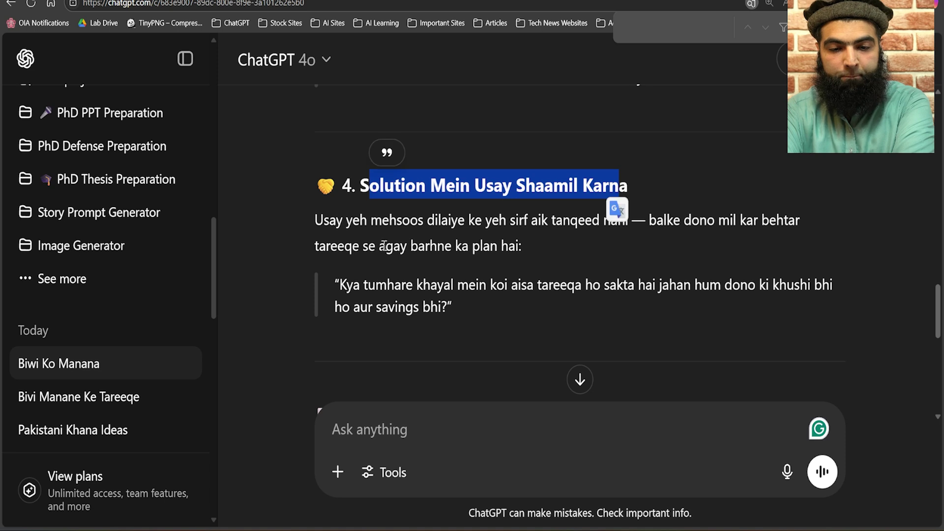
pyautogui.moveTo(323, 221); pyautogui.dragTo(389, 221)
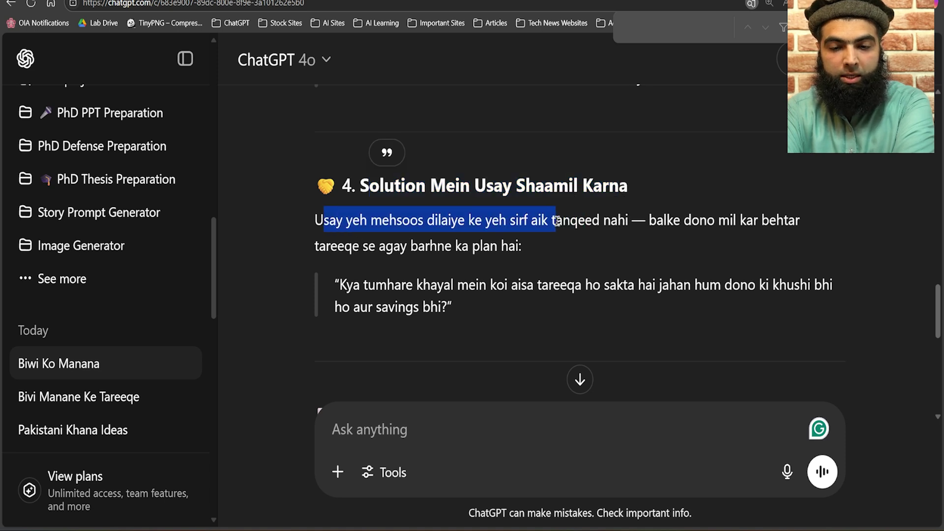
pyautogui.moveTo(719, 220); pyautogui.dragTo(375, 251)
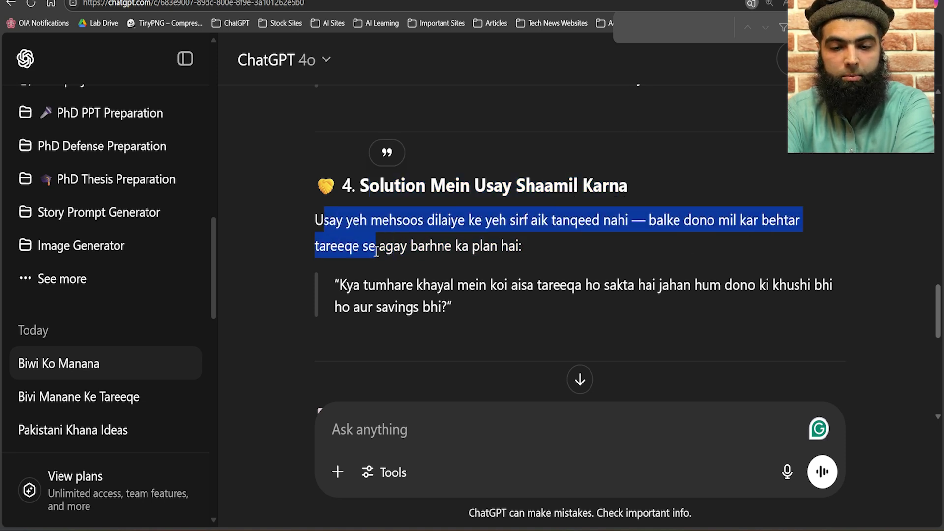
pyautogui.click(513, 244)
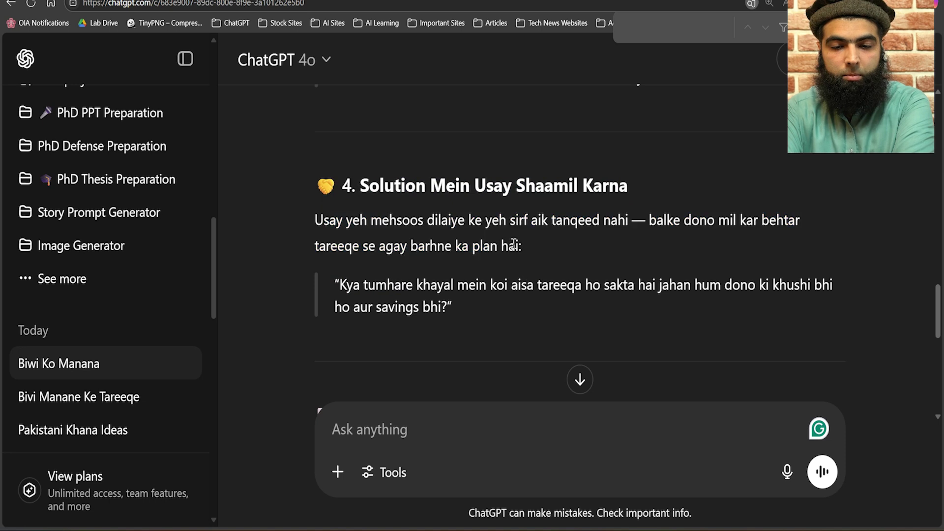
pyautogui.moveTo(483, 244); pyautogui.dragTo(484, 244)
# Step: Highlight section 4's suggested question about finding a way that allows both happiness and savings
pyautogui.scroll(-1, 484, 244)
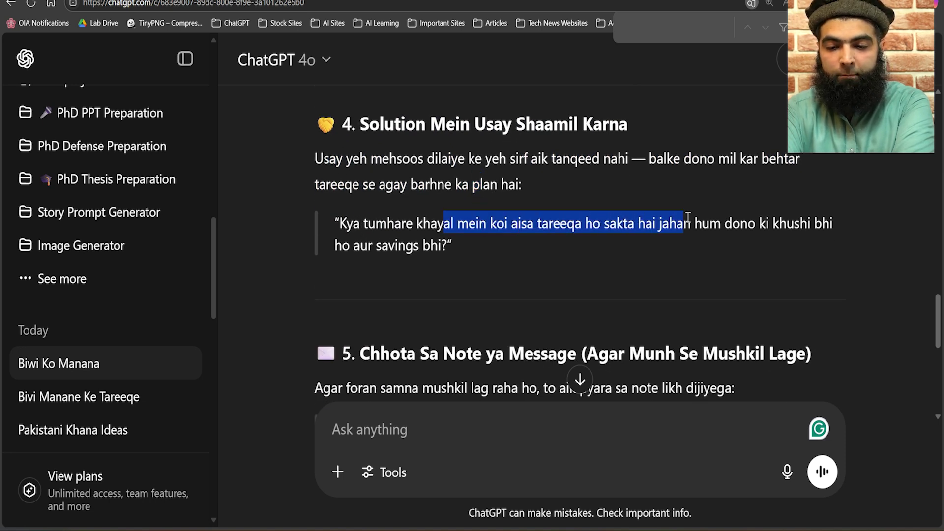
pyautogui.moveTo(730, 231); pyautogui.dragTo(466, 250)
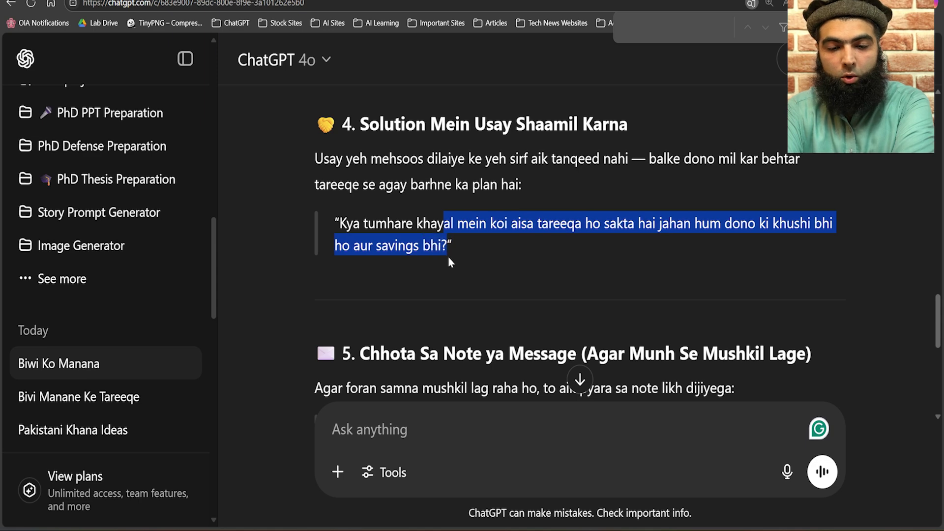
pyautogui.click(395, 255)
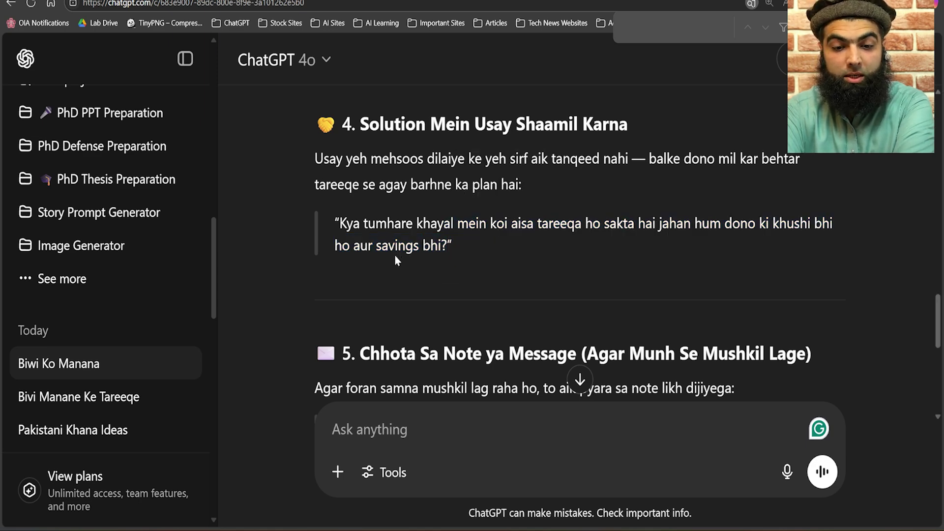
# Step: Highlight the heading of section 5, "Chhota Sa Note ya Message", and close the stray Bing search tab for it
pyautogui.scroll(-2, 395, 255)
pyautogui.scroll(-2, 354, 226)
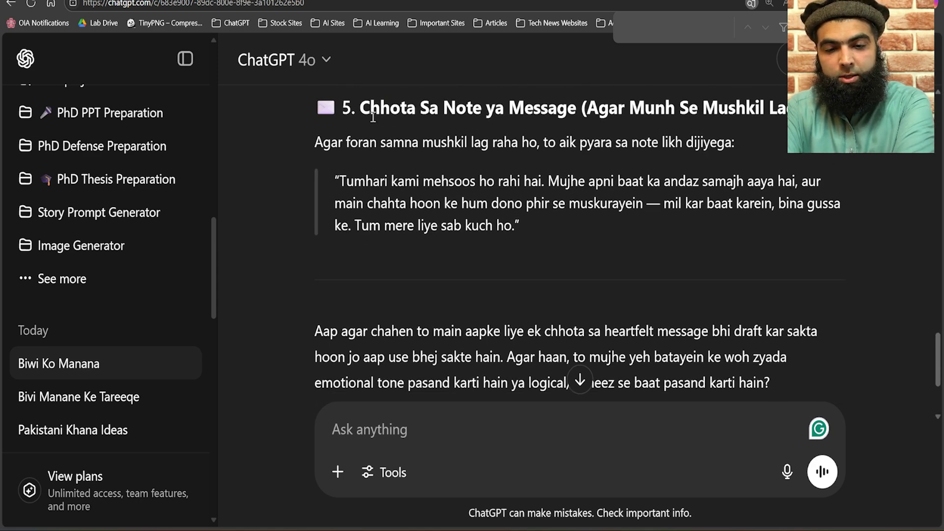
pyautogui.moveTo(386, 112); pyautogui.dragTo(721, 106)
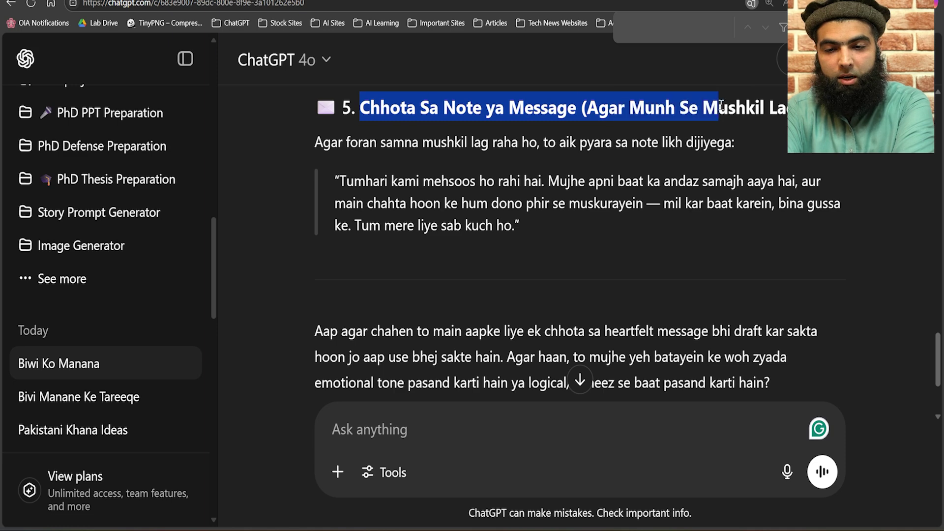
pyautogui.click(783, 130)
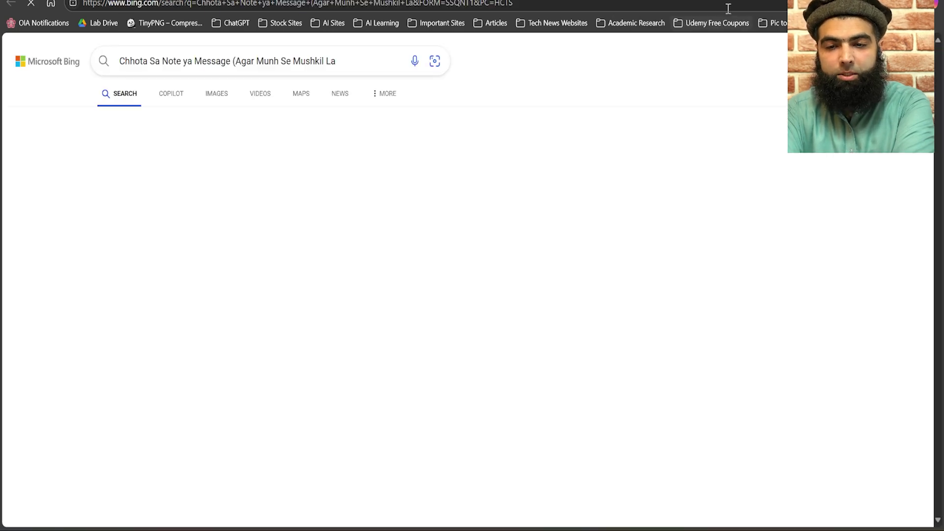
pyautogui.hotkey('ctrl', 'w')
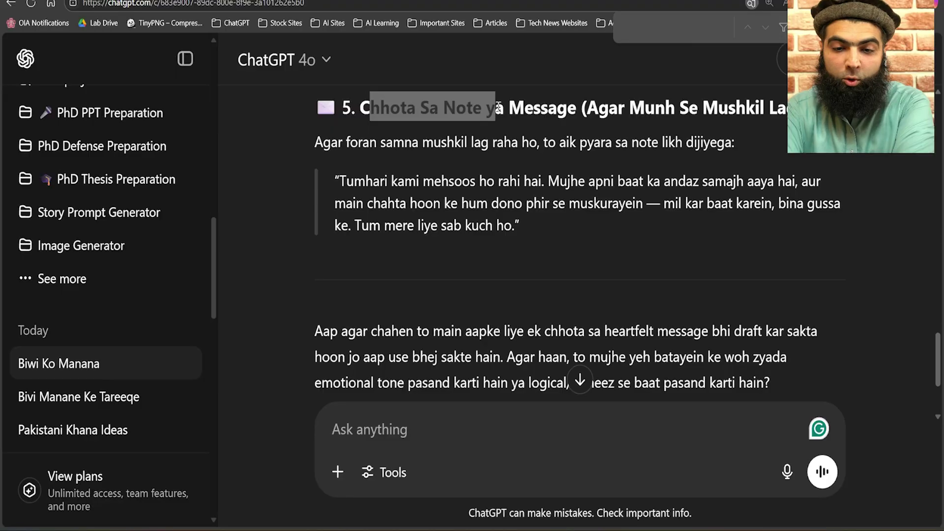
pyautogui.moveTo(605, 111); pyautogui.dragTo(674, 109)
pyautogui.click(447, 125)
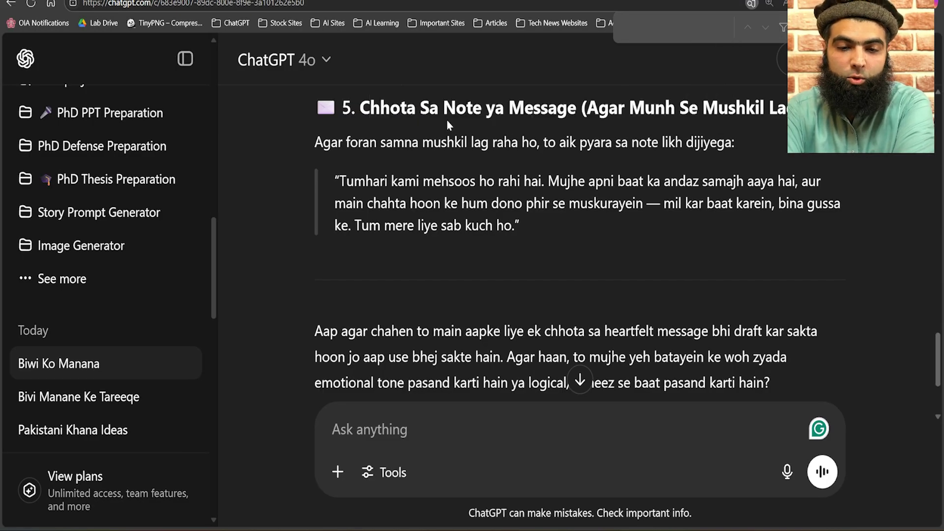
# Step: Read section 5's introductory line and highlight its full sample note beginning "Tumhari kami mehsoos ho rahi hai"
pyautogui.click(442, 170)
pyautogui.moveTo(347, 144); pyautogui.dragTo(422, 143)
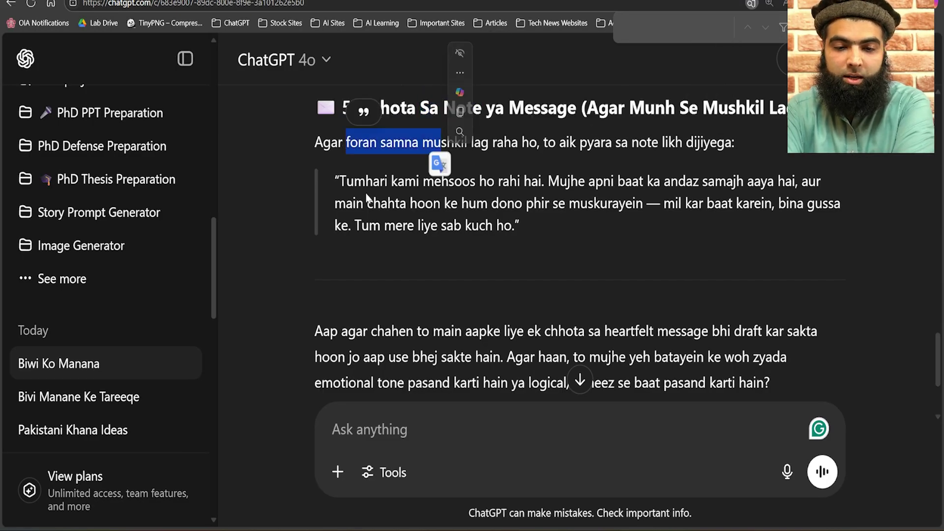
pyautogui.click(350, 181)
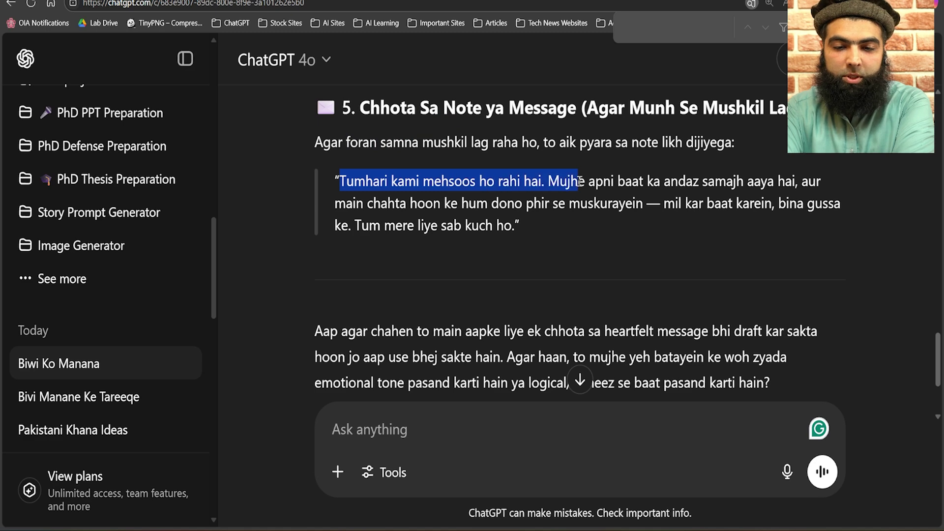
pyautogui.moveTo(580, 181); pyautogui.dragTo(432, 186)
pyautogui.moveTo(518, 180); pyautogui.dragTo(624, 220)
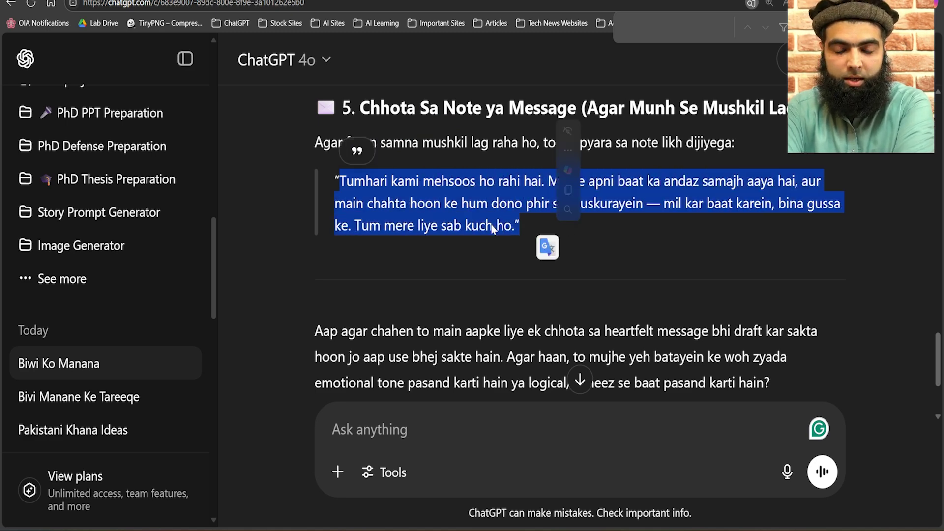
pyautogui.scroll(-2, 361, 189)
pyautogui.click(362, 194)
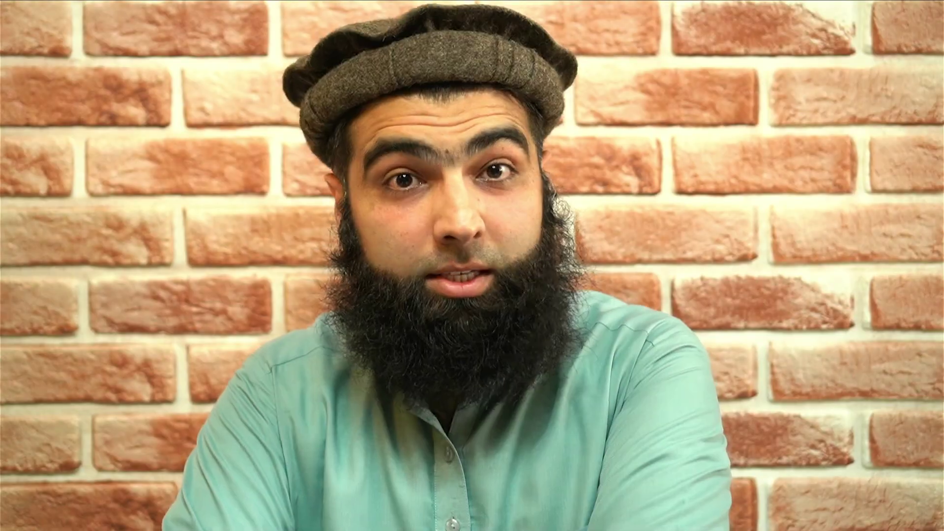